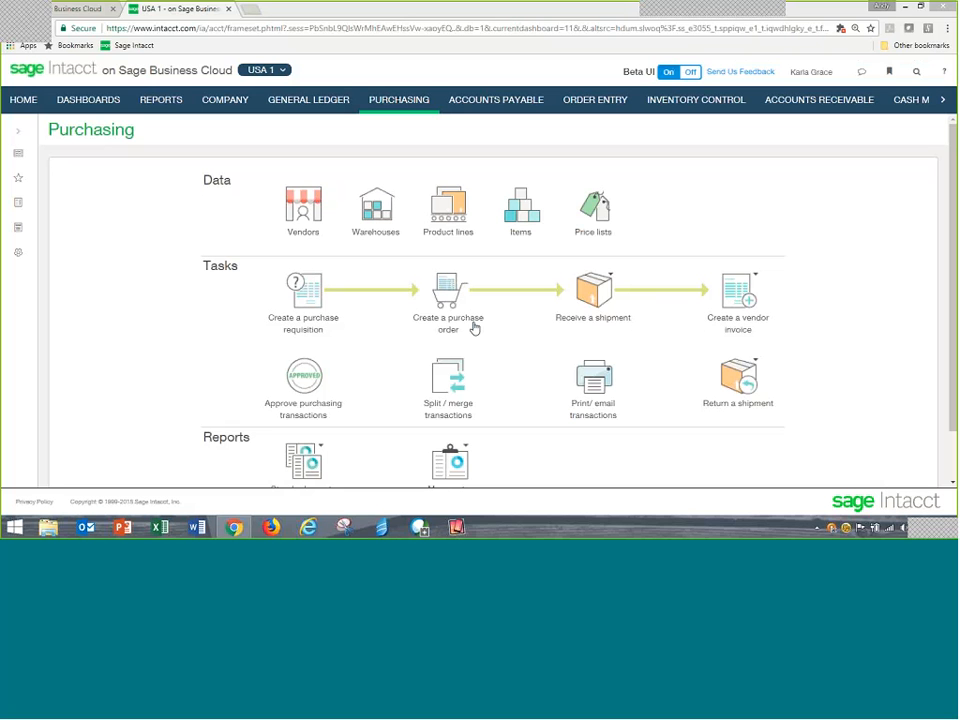
click(604, 311)
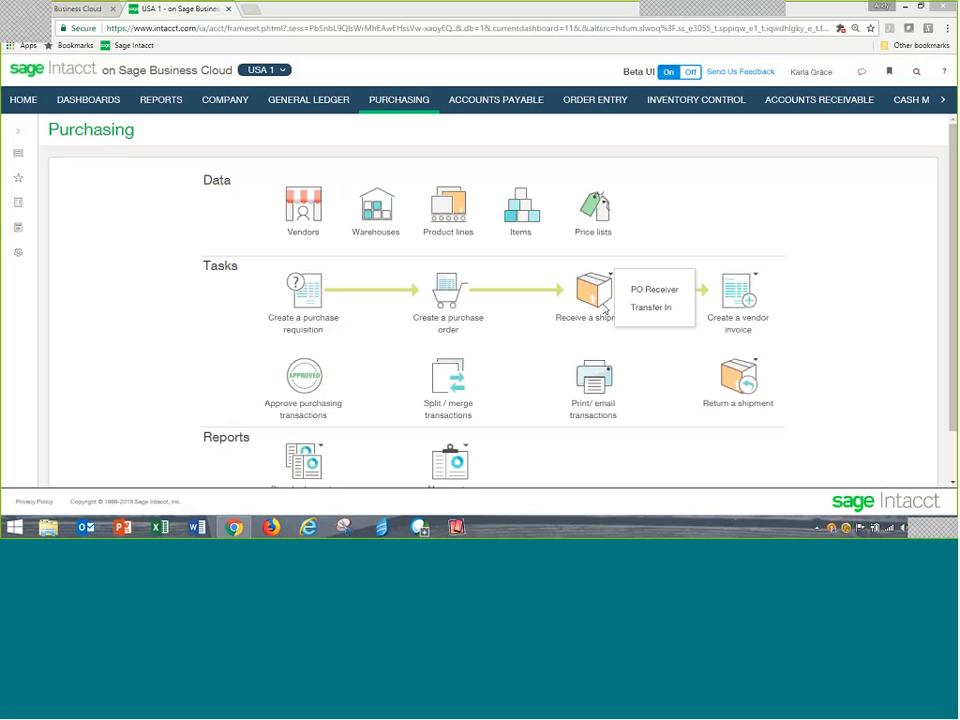
click(735, 303)
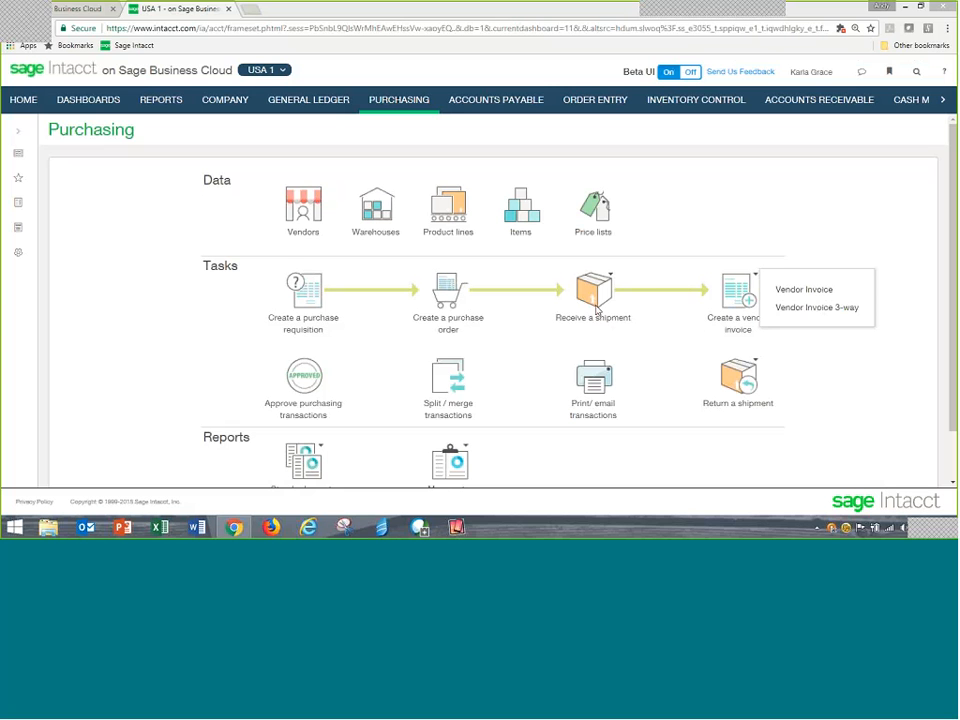
mouse_move(599, 301)
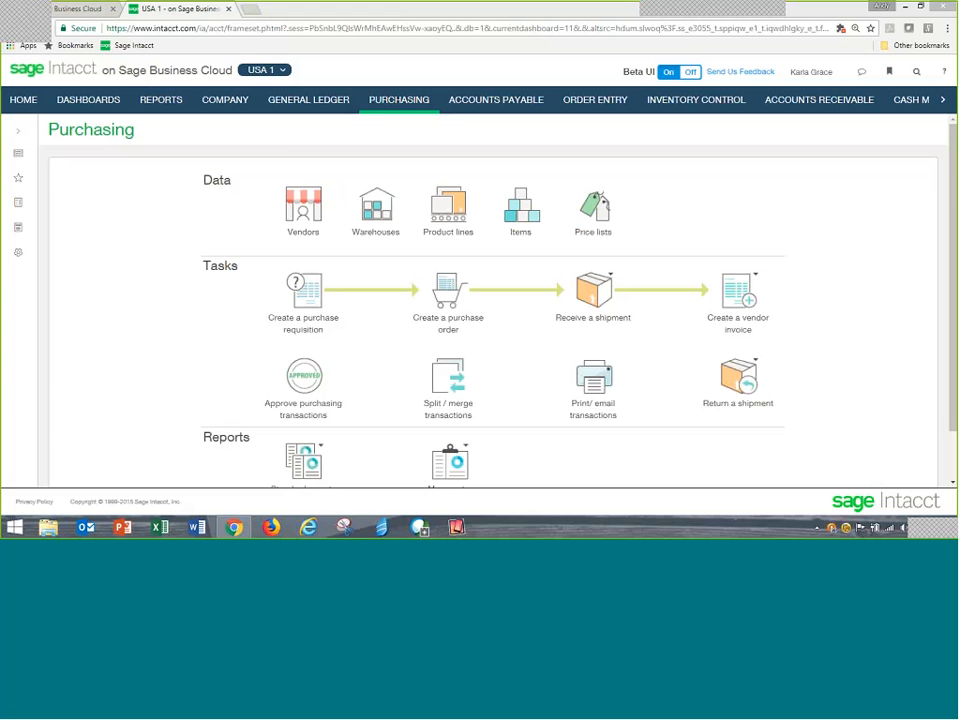
scroll(169, 428, down, 1)
click(319, 392)
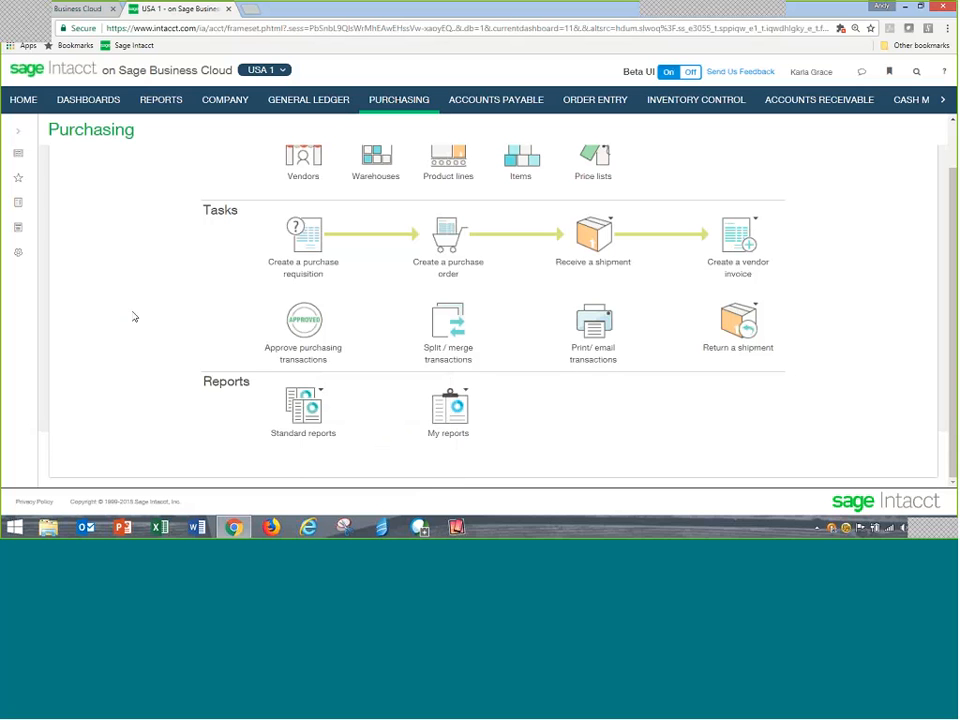
scroll(130, 322, up, 1)
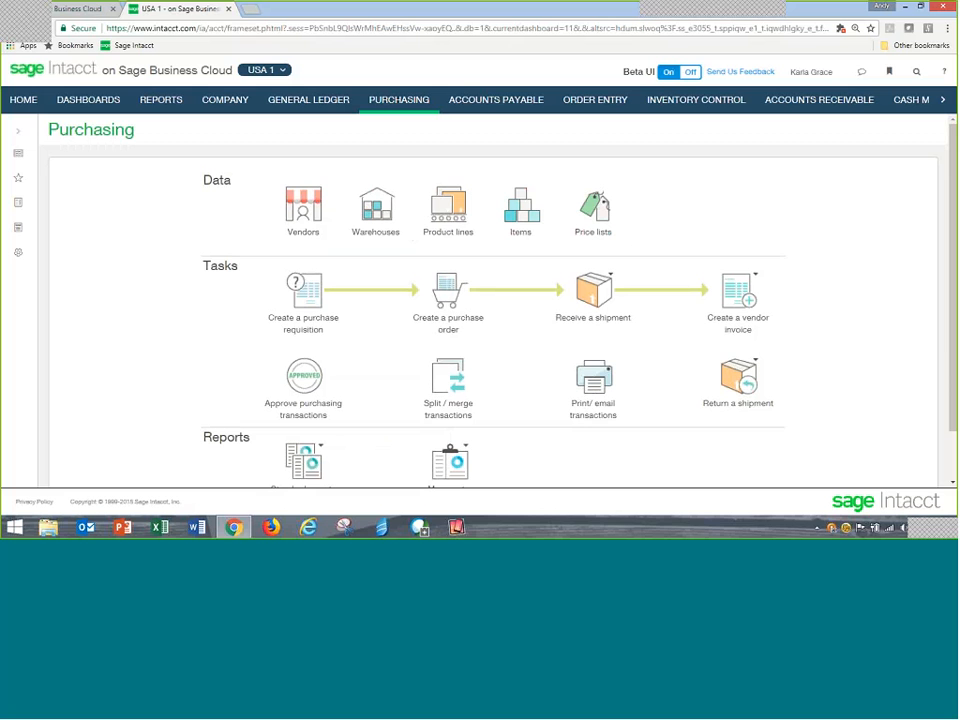
- Open the Procurement dashboard and review its inventory valuation, vendor aging, physical inventory and top operating expenses sections
click(90, 104)
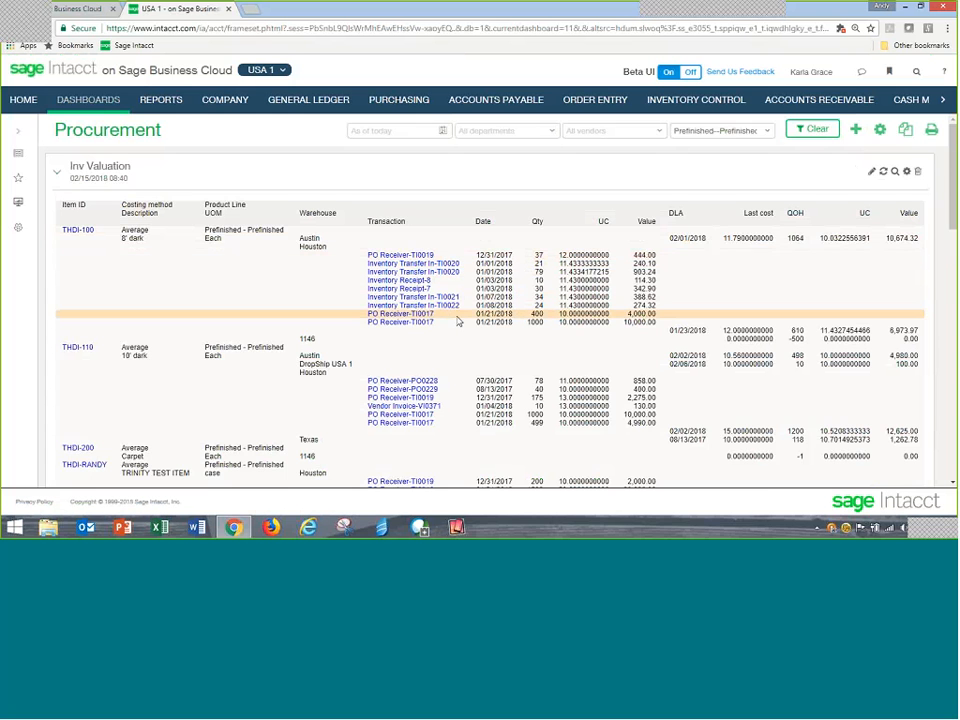
scroll(458, 321, down, 2)
scroll(458, 321, down, 3)
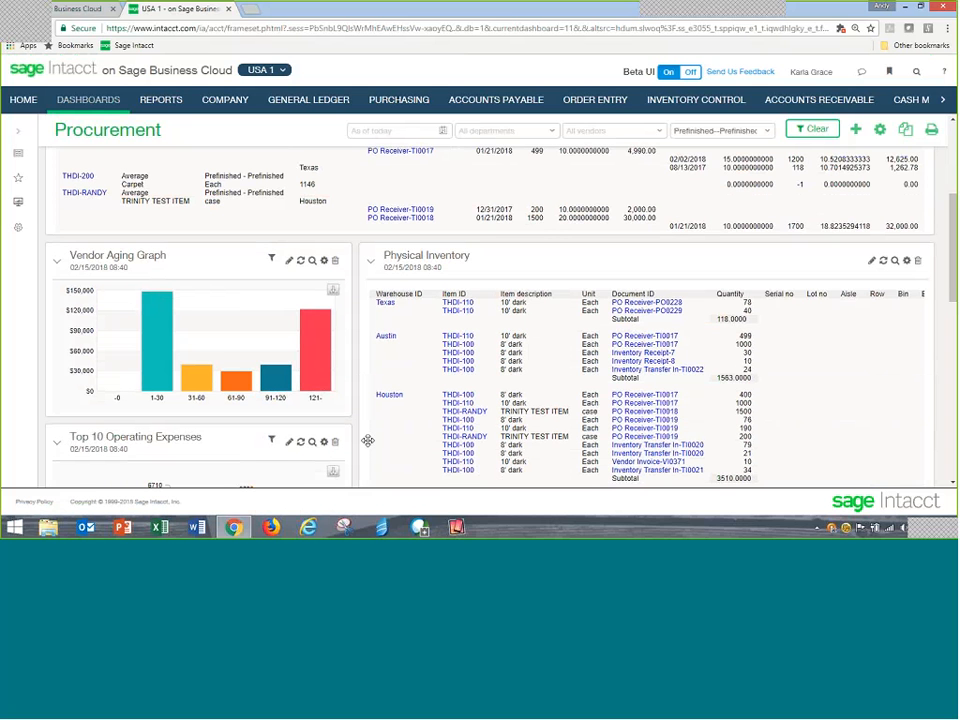
mouse_move(319, 351)
scroll(377, 435, down, 1)
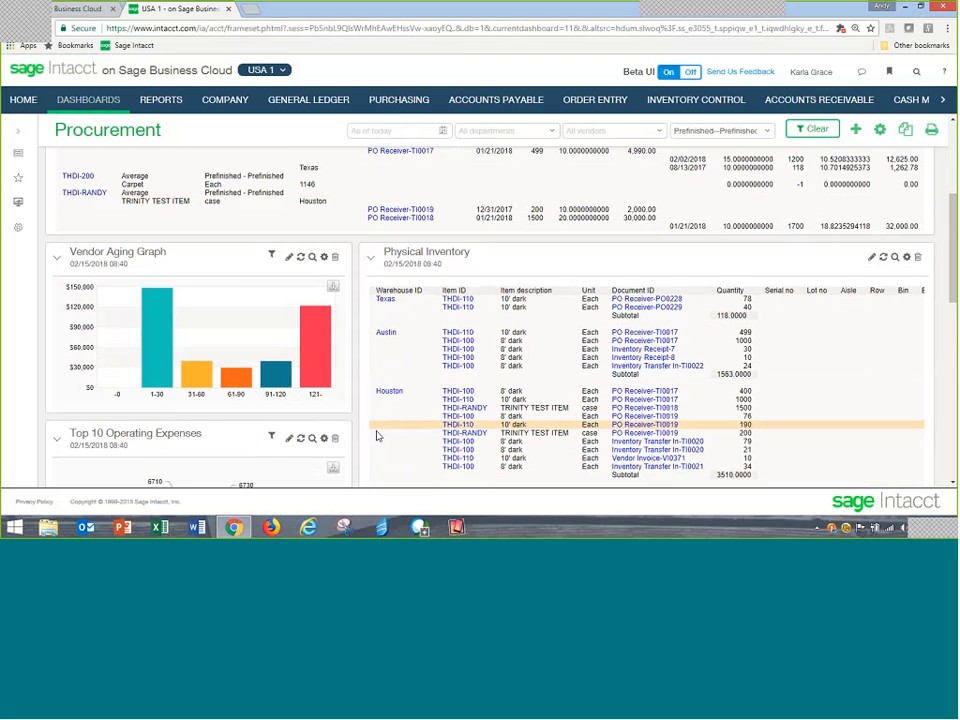
scroll(377, 435, down, 1)
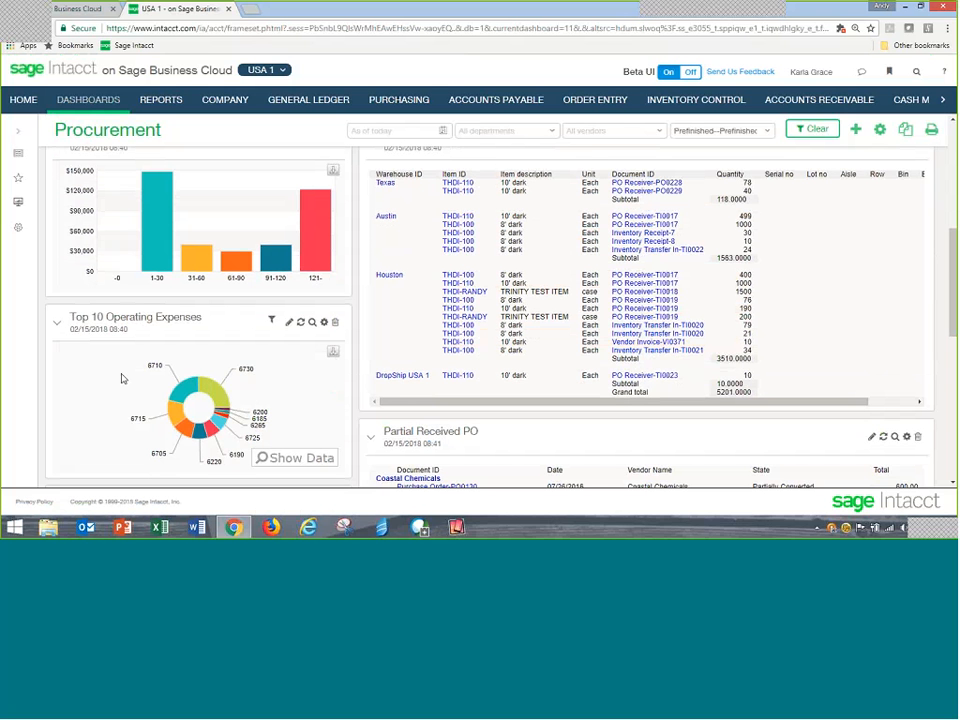
mouse_move(222, 402)
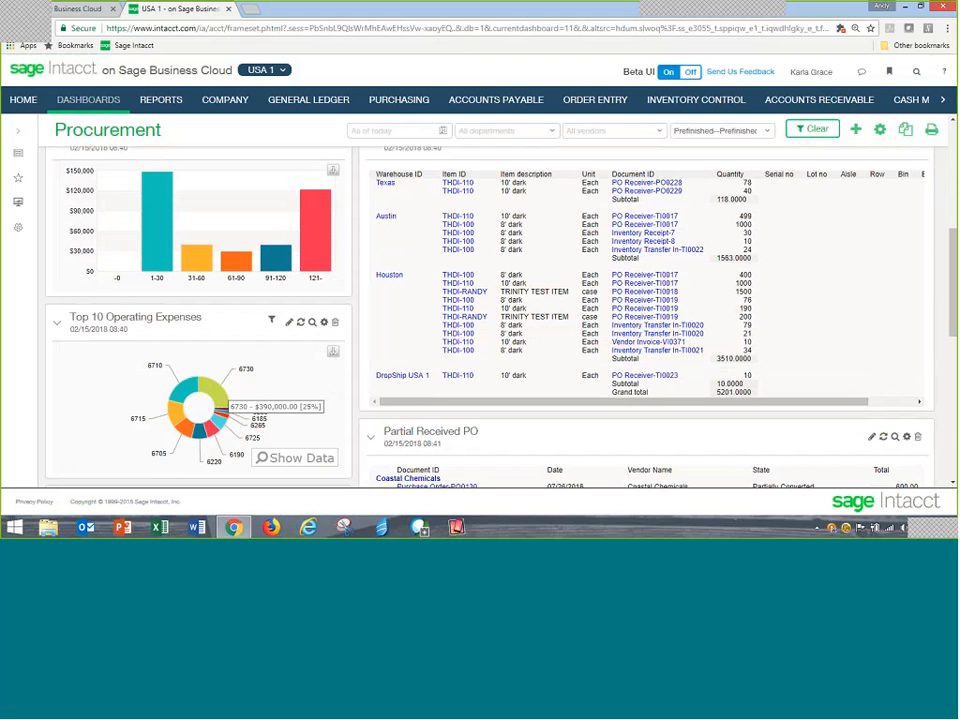
scroll(336, 384, up, 5)
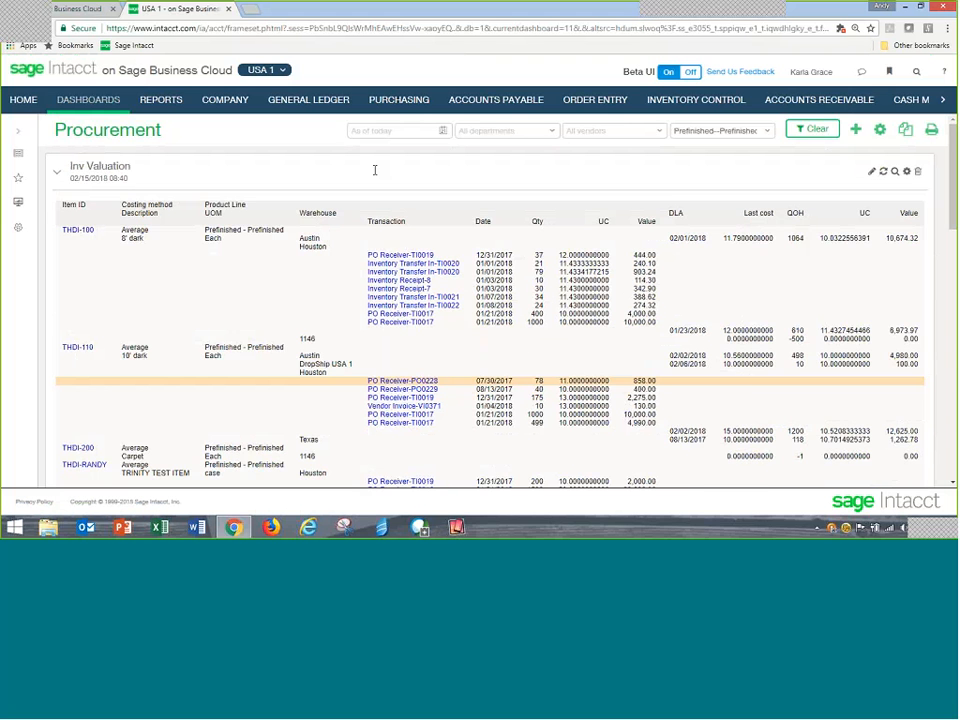
- Create a new purchase order from the Purchasing tasks and choose 20001--Supplies & Services as the vendor
click(389, 108)
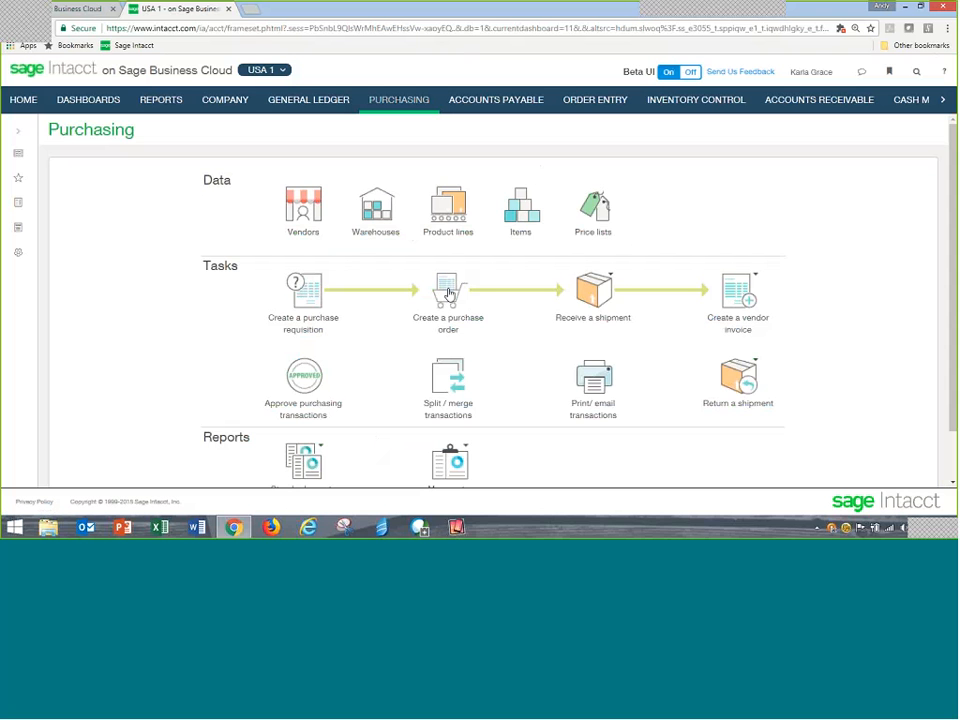
click(449, 293)
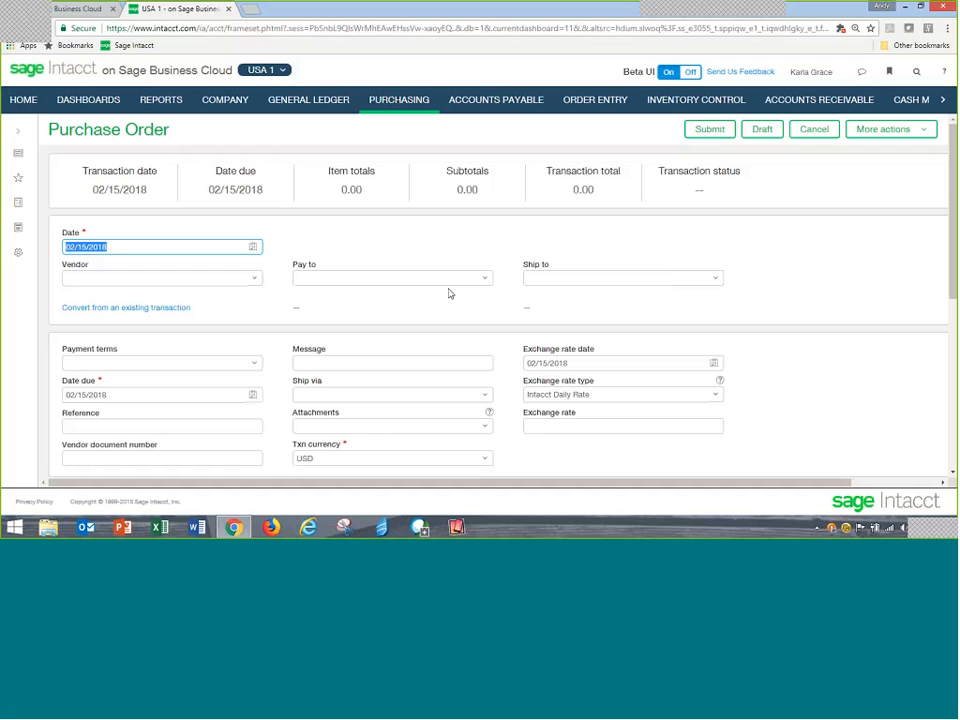
key(Tab)
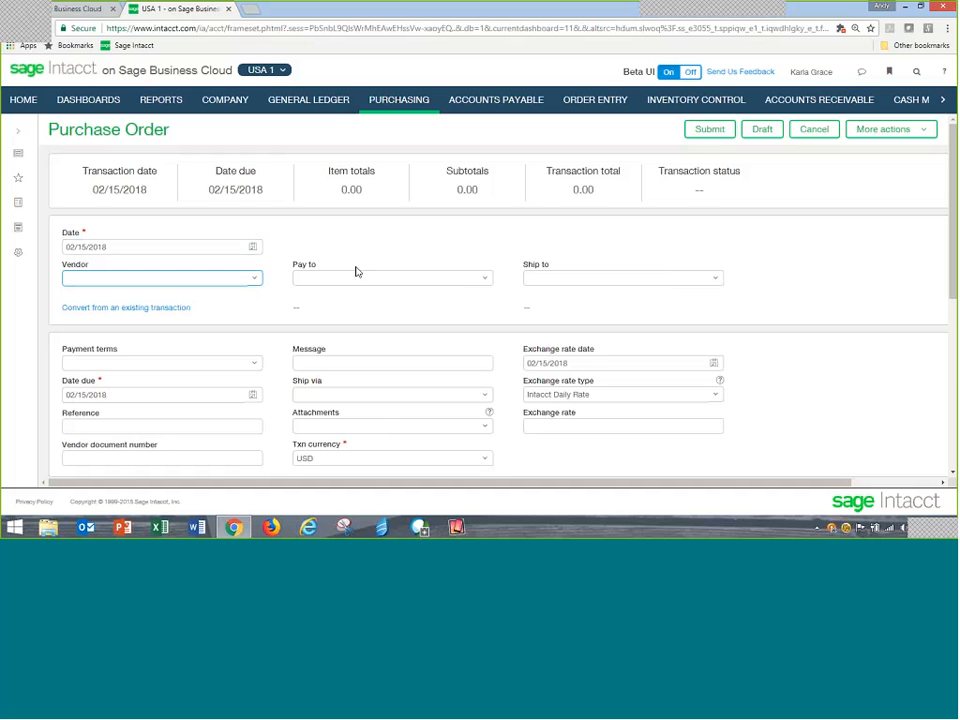
text(s)
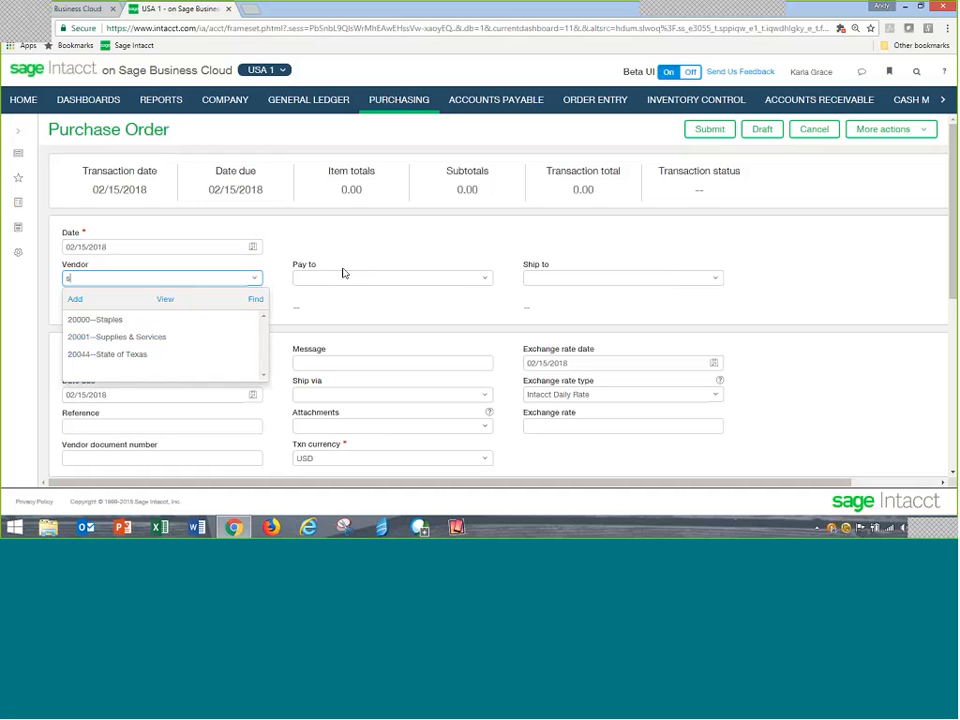
text(upplies & Services)
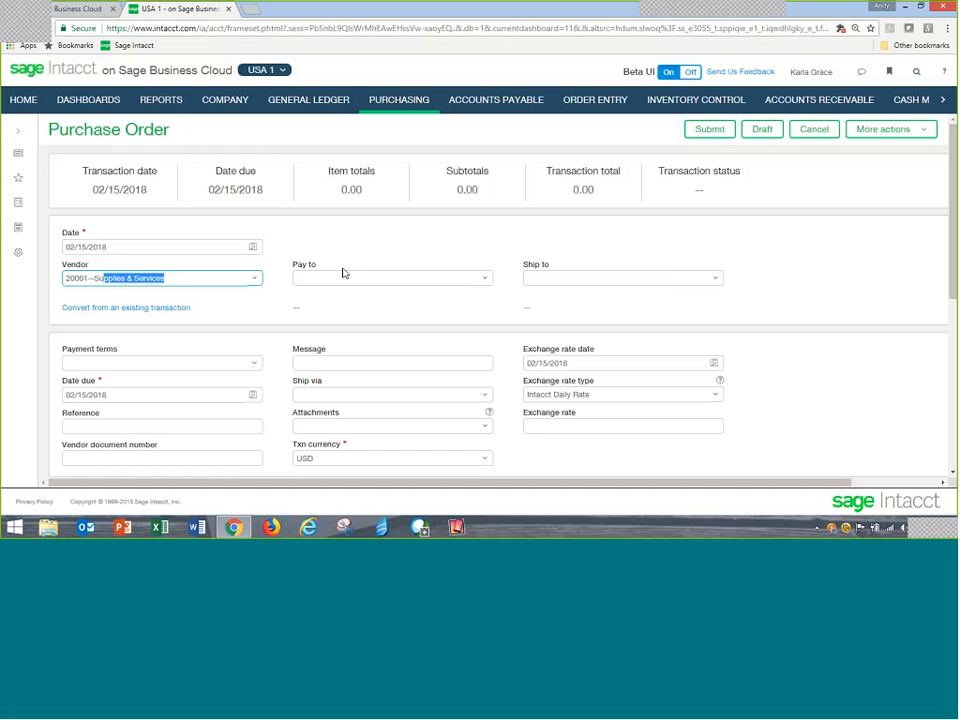
click(254, 281)
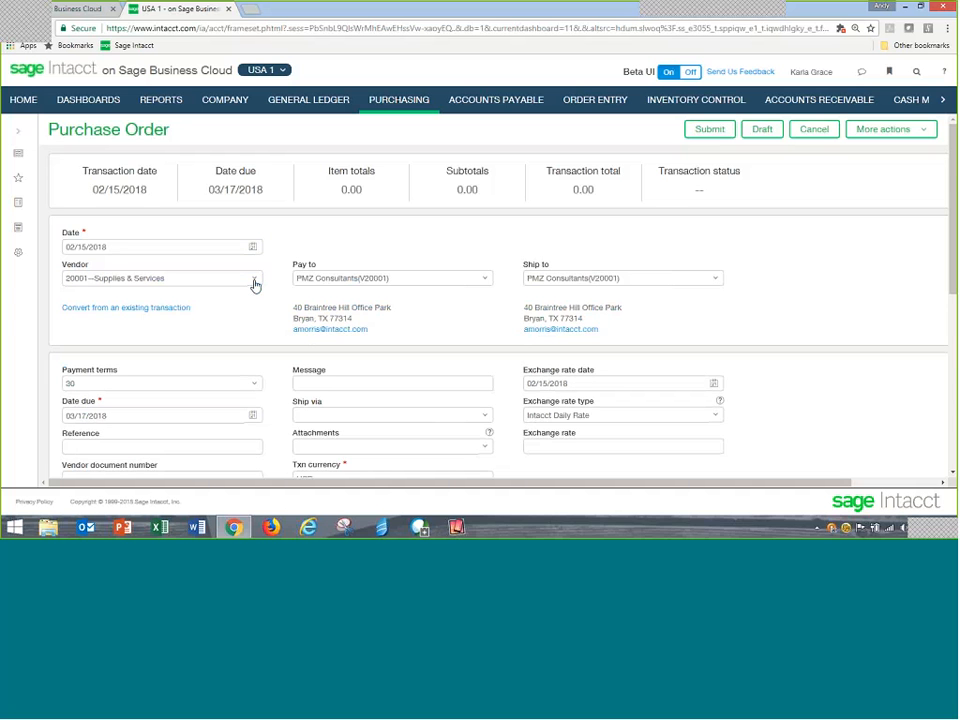
click(254, 282)
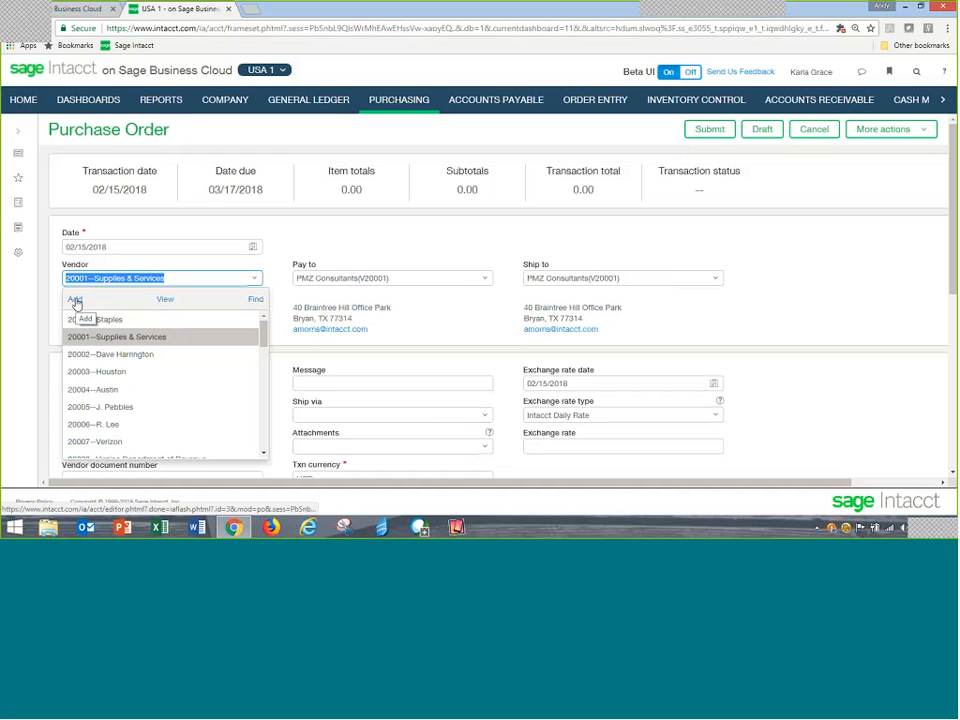
click(252, 278)
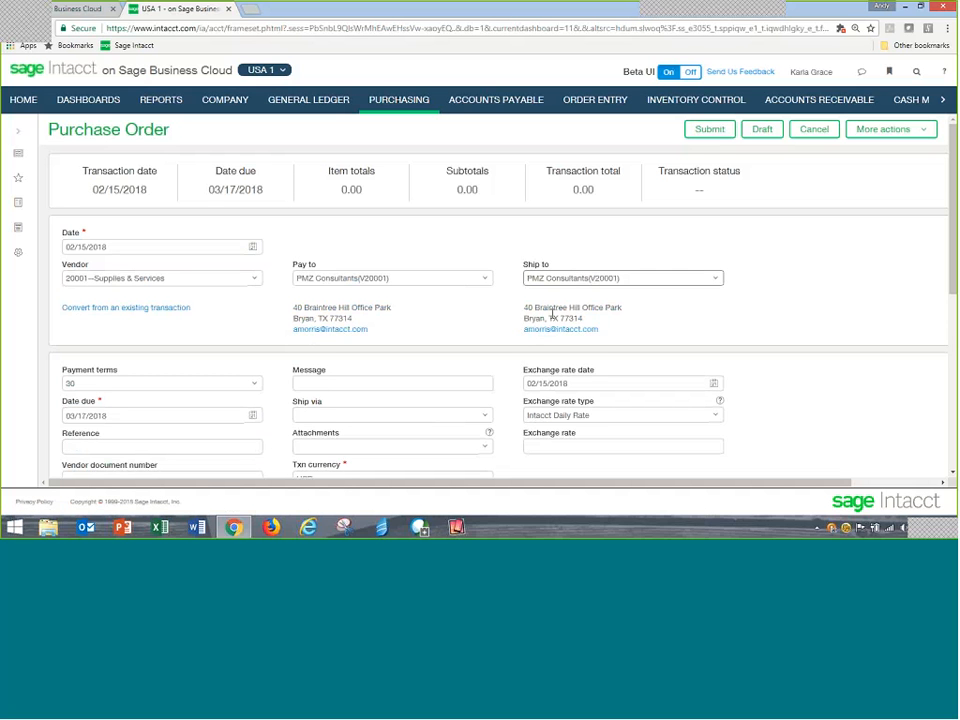
- Set the purchase order's payment terms to RCT
scroll(278, 388, down, 3)
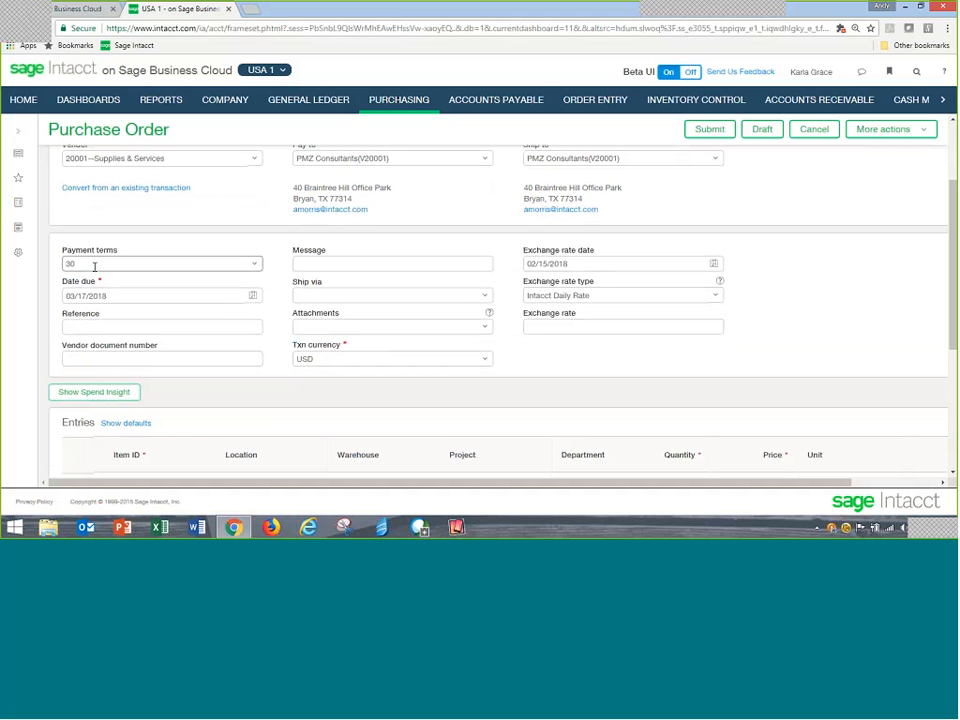
click(255, 266)
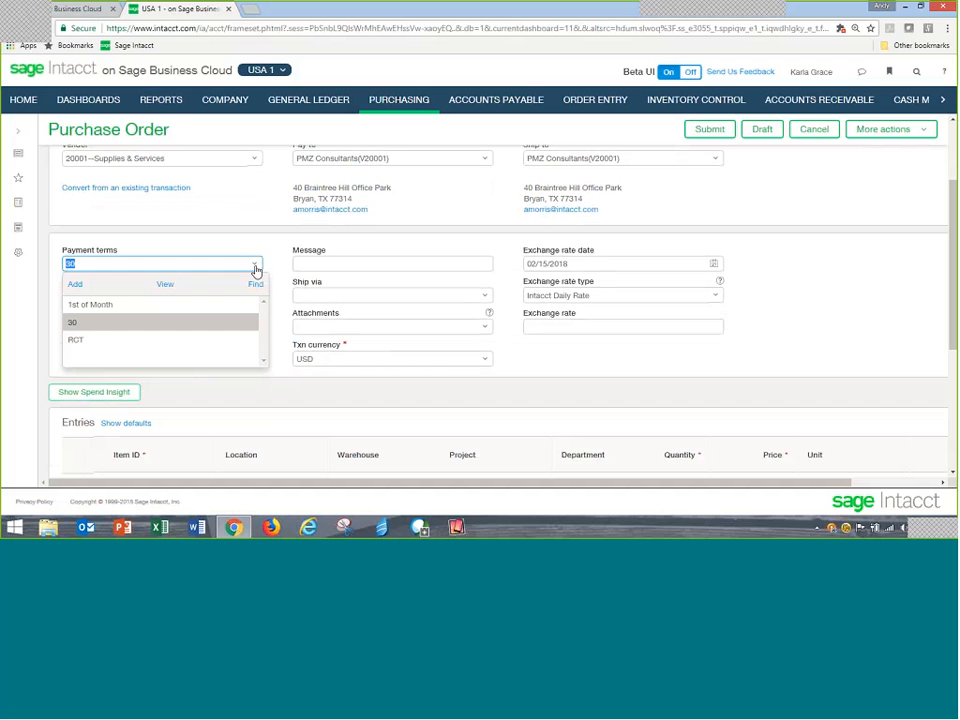
click(77, 339)
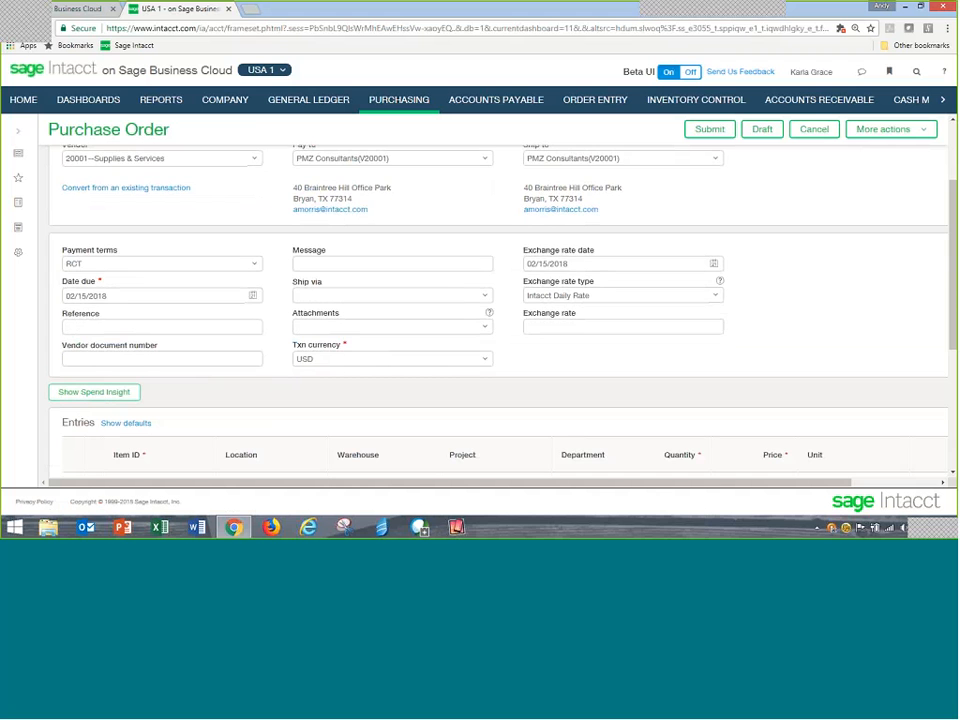
- Enter AK100--Cleaning Equipment 100 as the first line item of the purchase order and 650--Offices supplies as the second
scroll(281, 371, down, 1)
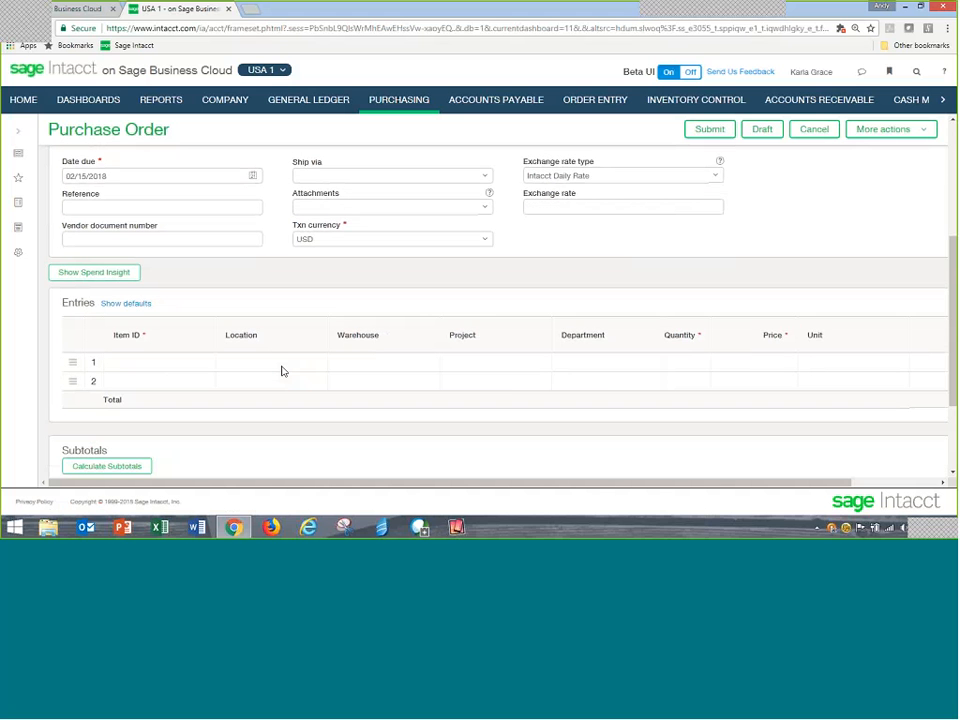
click(137, 360)
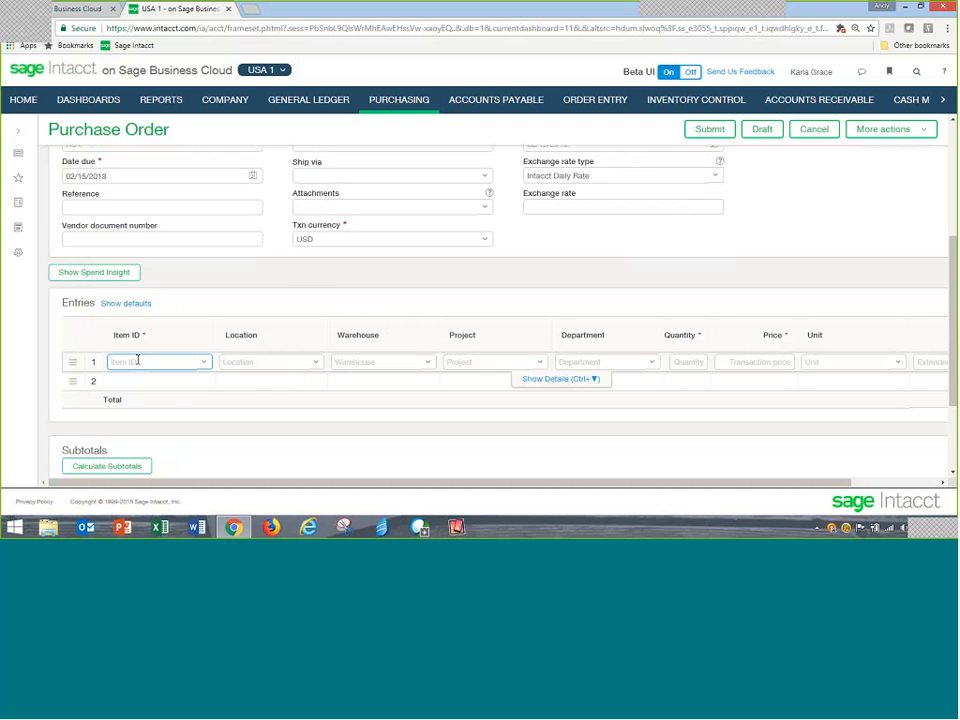
text(ak)
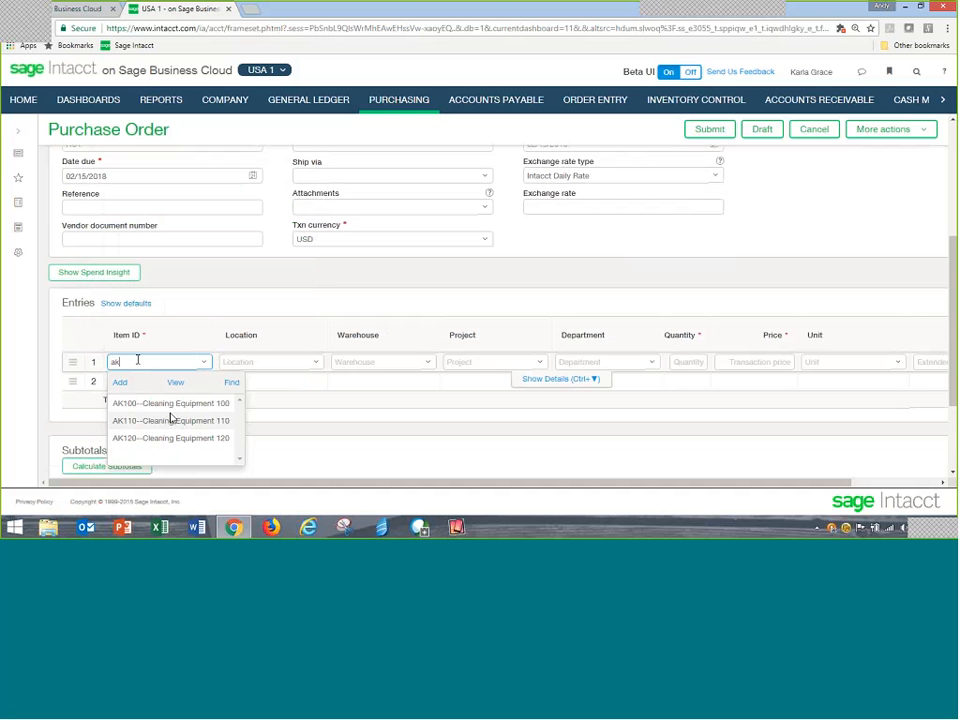
key(Down)
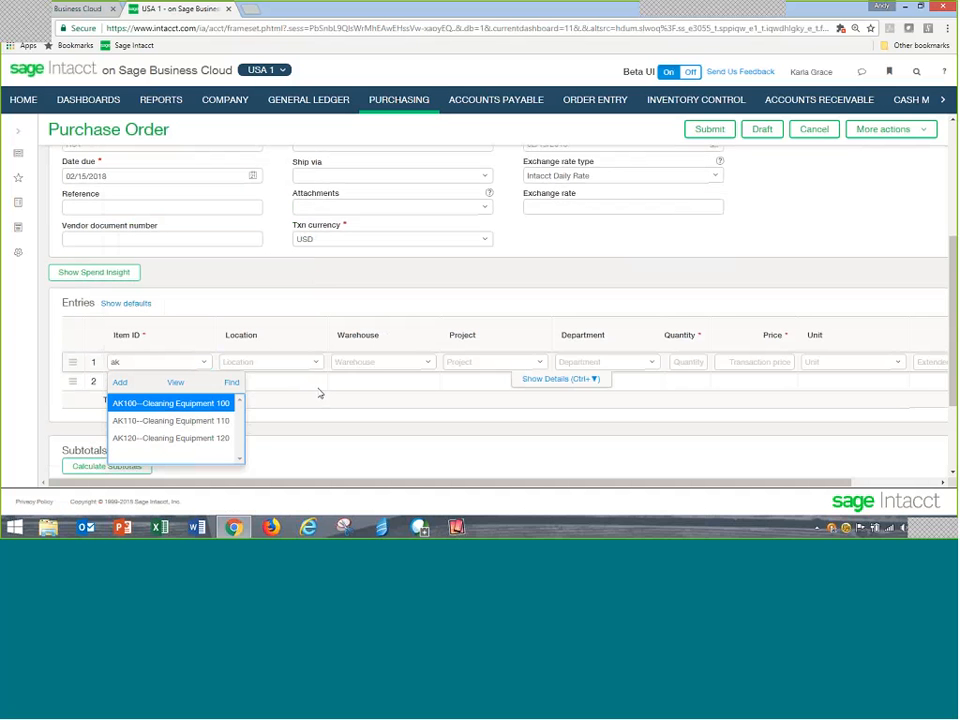
key(Return)
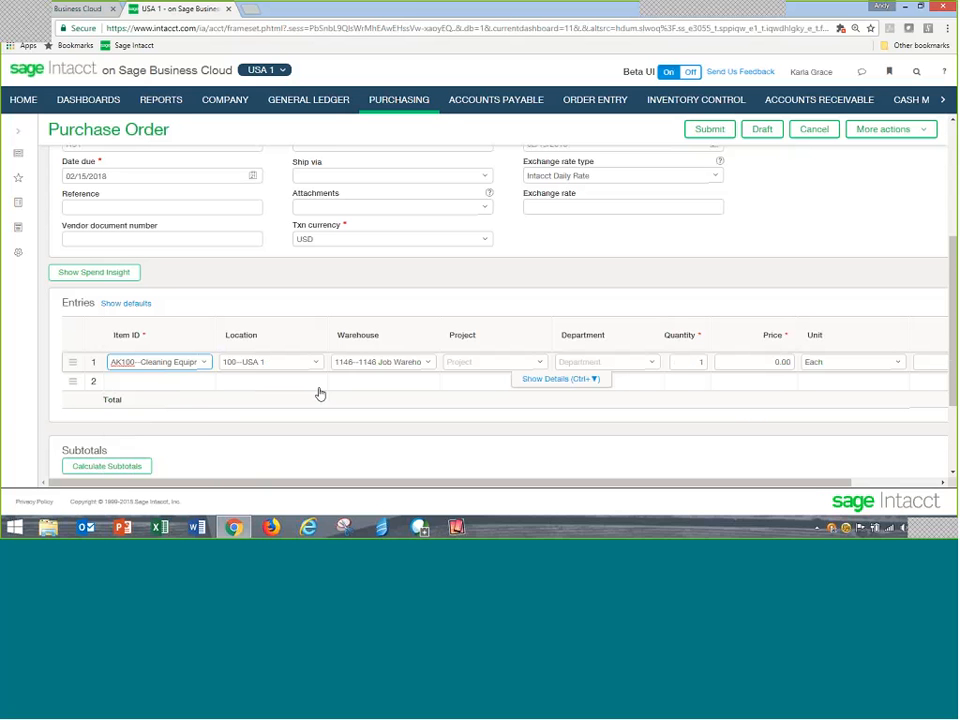
click(186, 381)
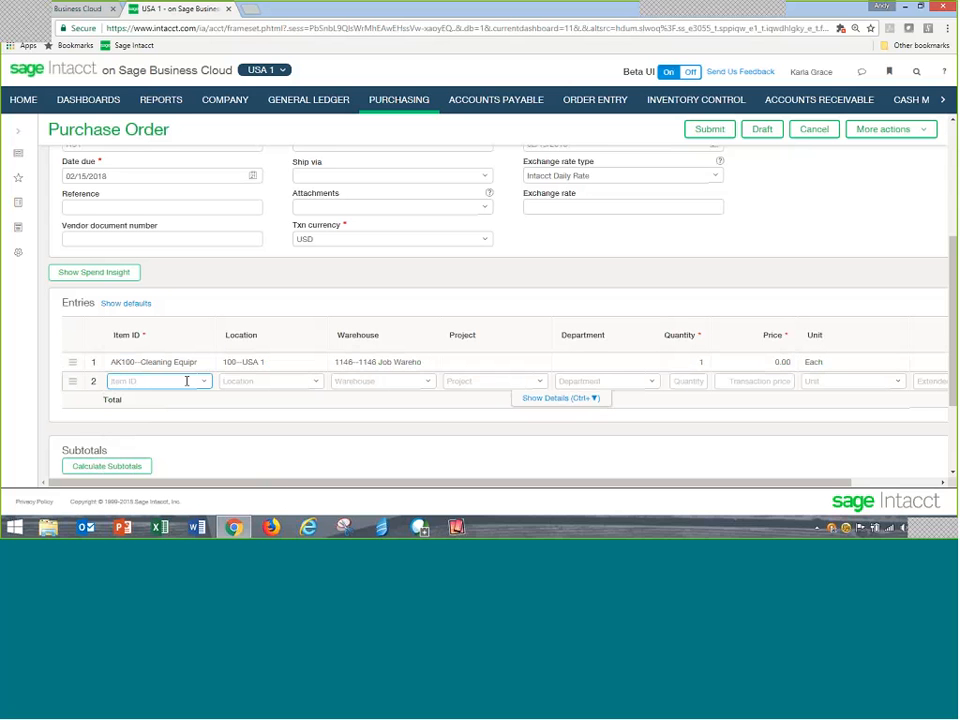
text(650--Offices supplies)
key(Tab)
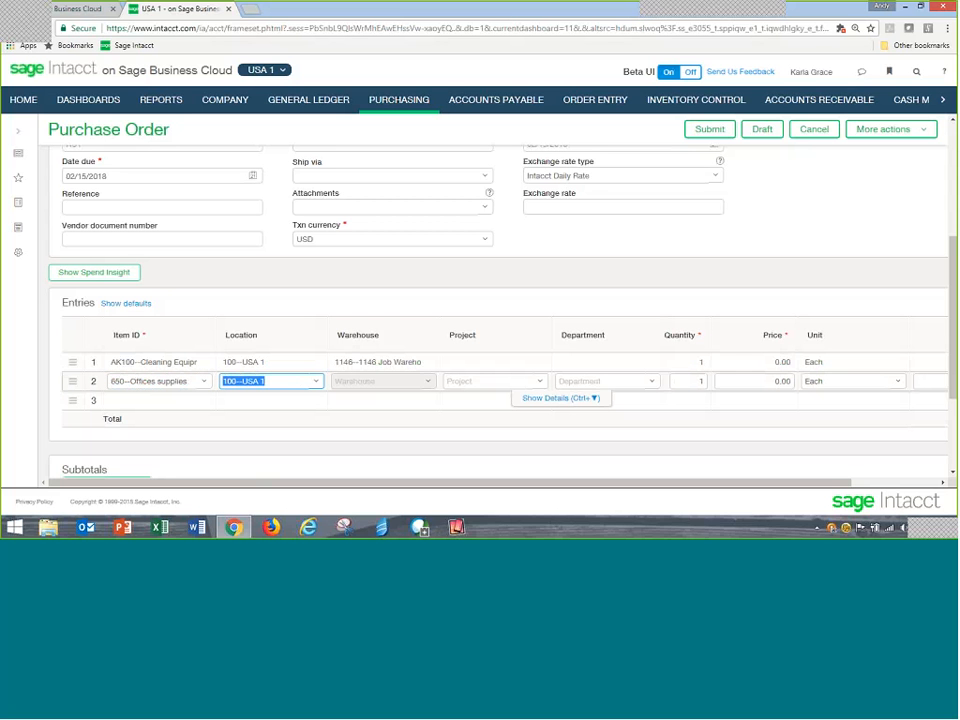
- Set the location of both the cleaning equipment and office supplies lines to 110--New York
click(310, 362)
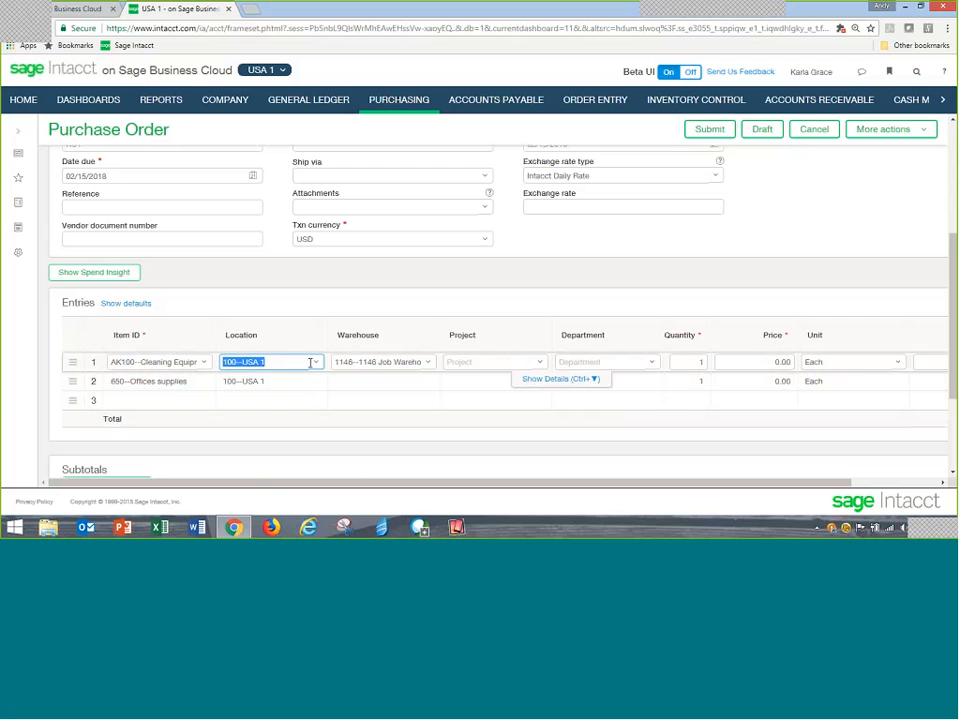
click(315, 362)
click(252, 420)
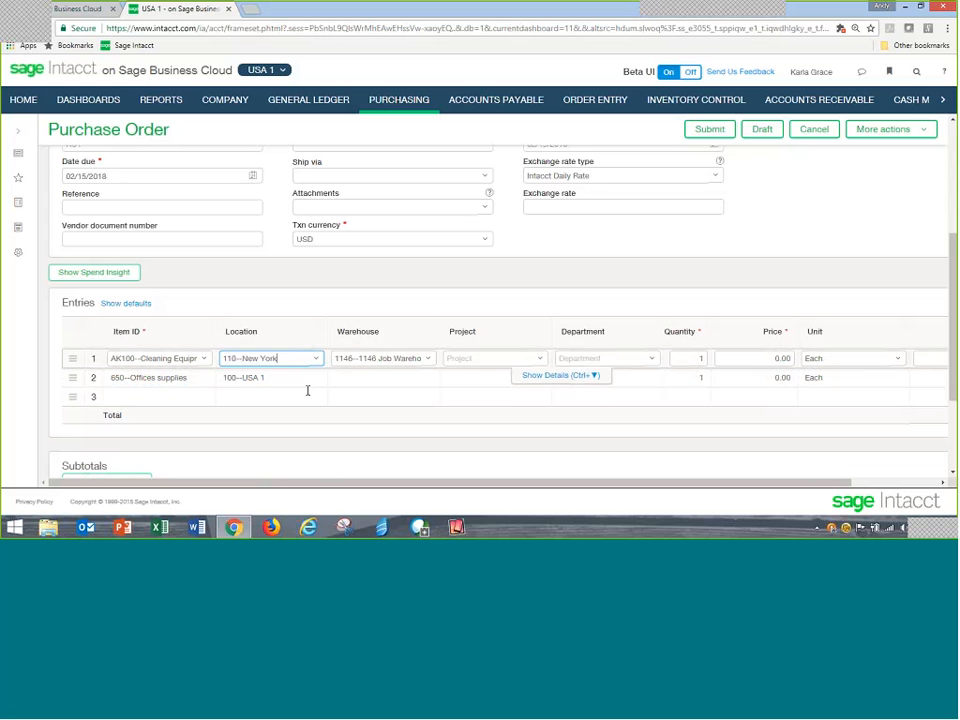
click(304, 378)
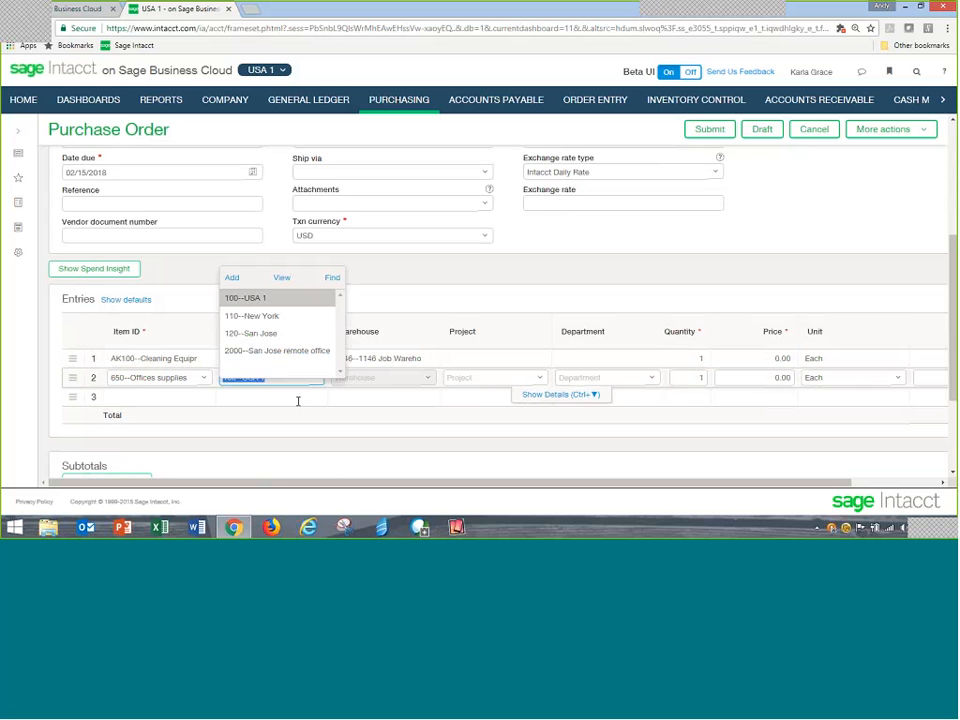
click(251, 315)
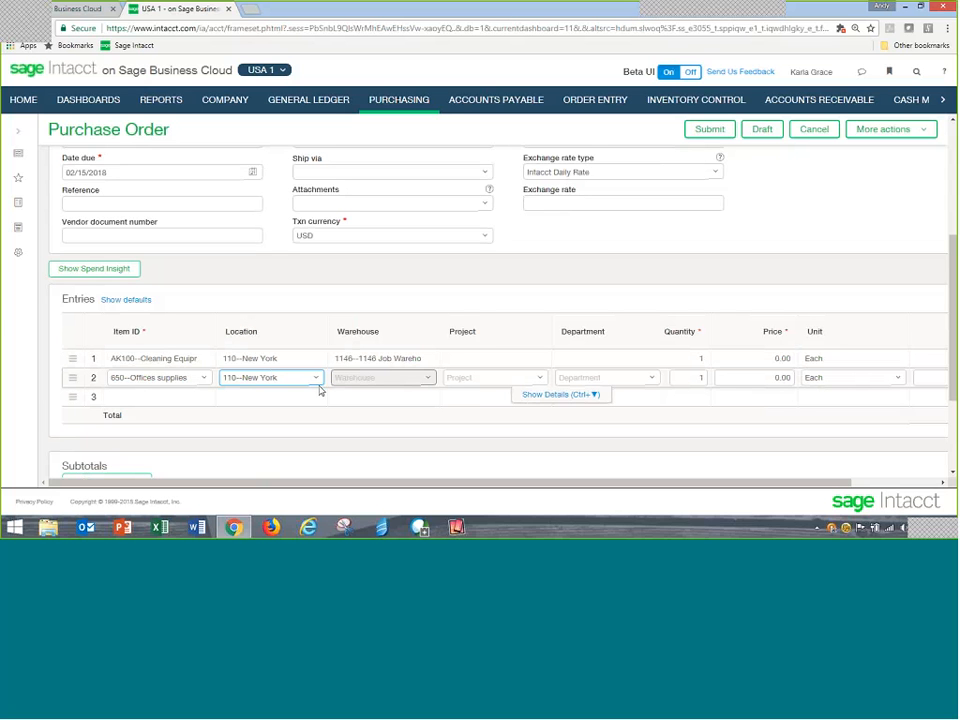
- Set the warehouse of the cleaning equipment line to CMO 1--CMO 1 Warehouse
click(384, 359)
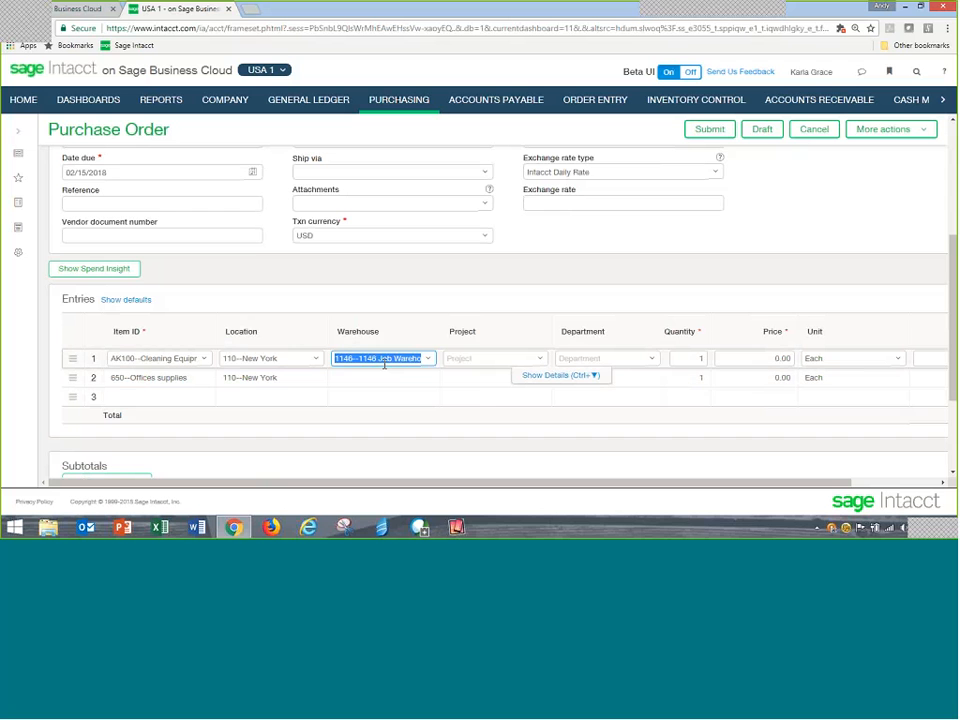
click(430, 364)
click(430, 364)
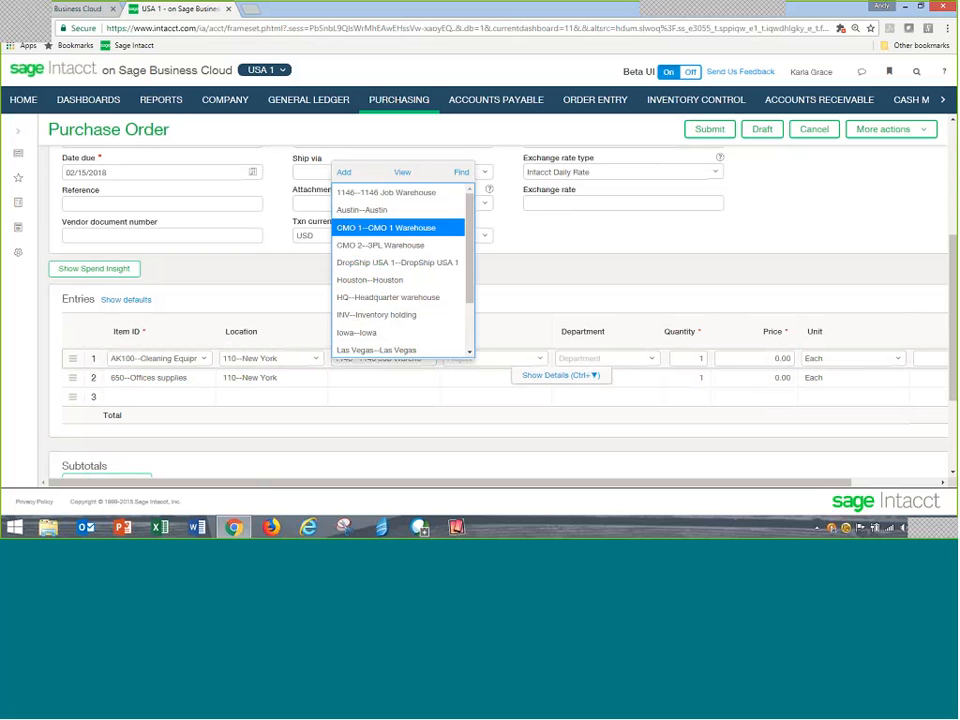
click(386, 227)
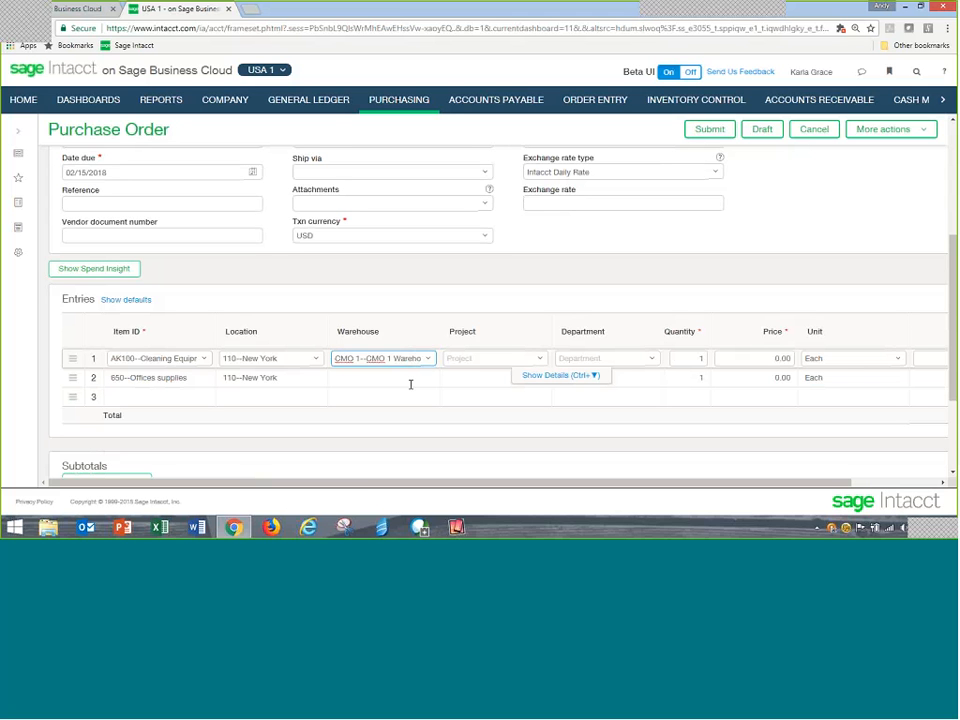
click(471, 360)
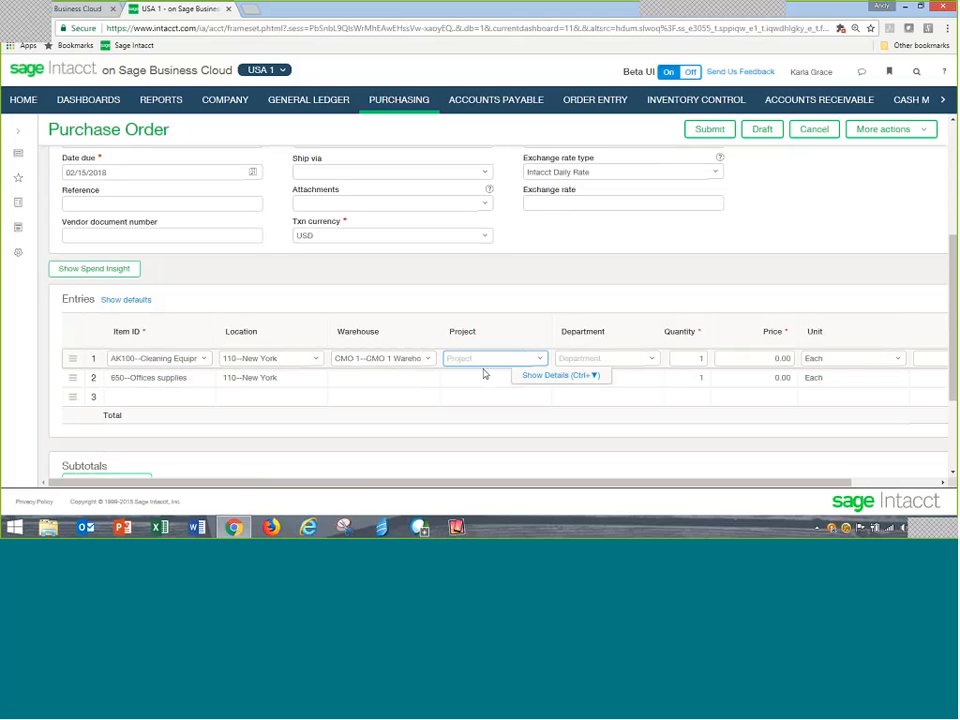
- Set the department of both the cleaning equipment and office supplies lines to D100--Operations
click(620, 360)
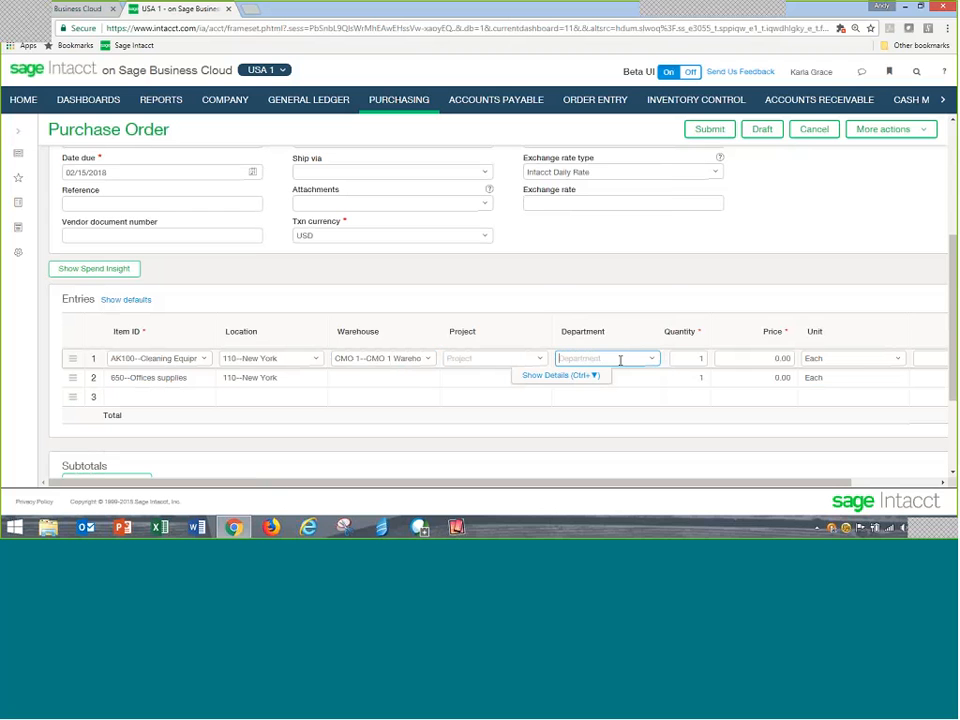
text(d)
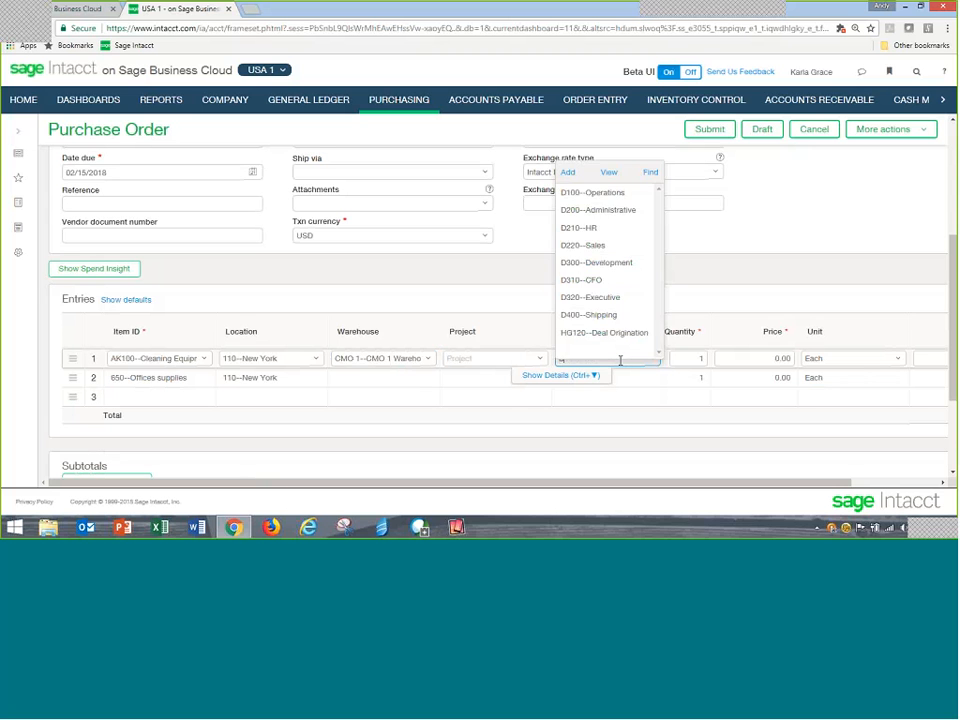
click(597, 193)
click(634, 377)
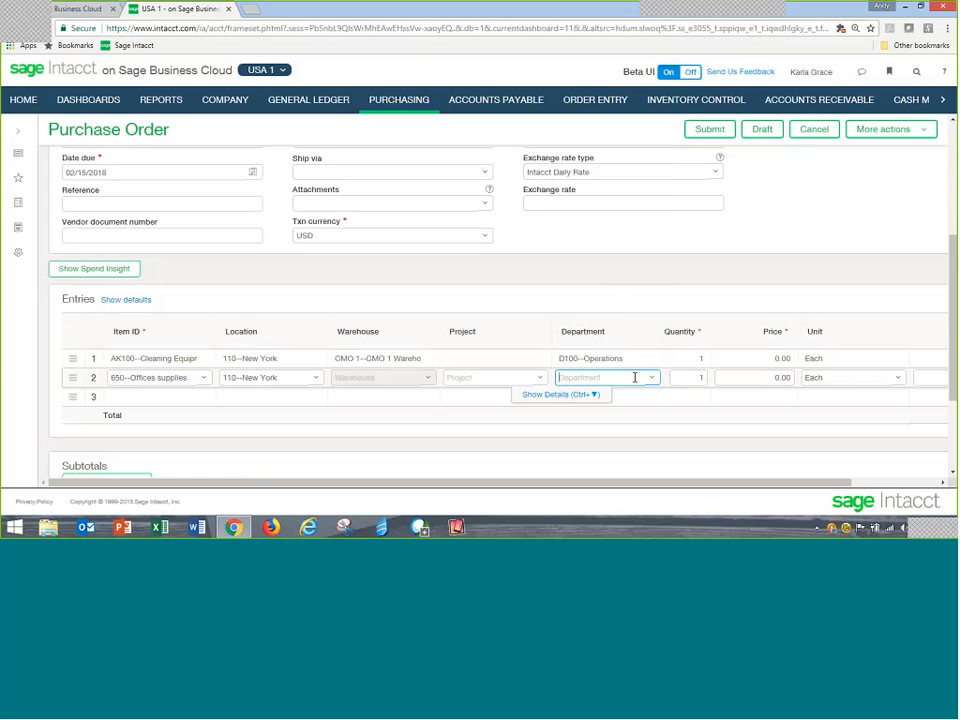
text(d)
key(Tab)
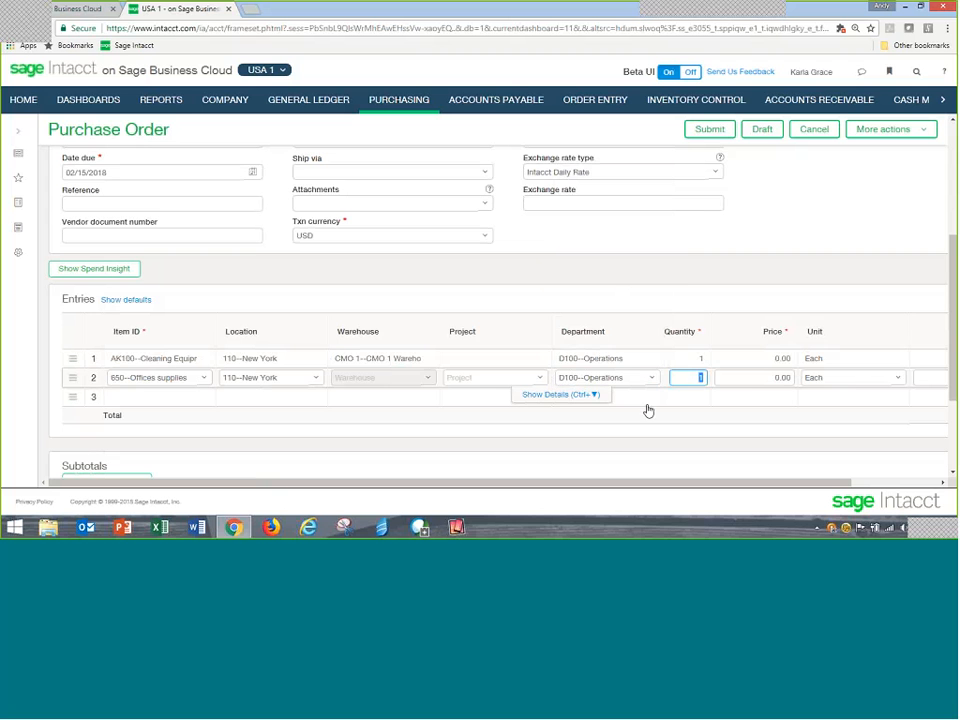
- Set the price of the cleaning equipment line to 1000 and of the office supplies line to 500
click(790, 358)
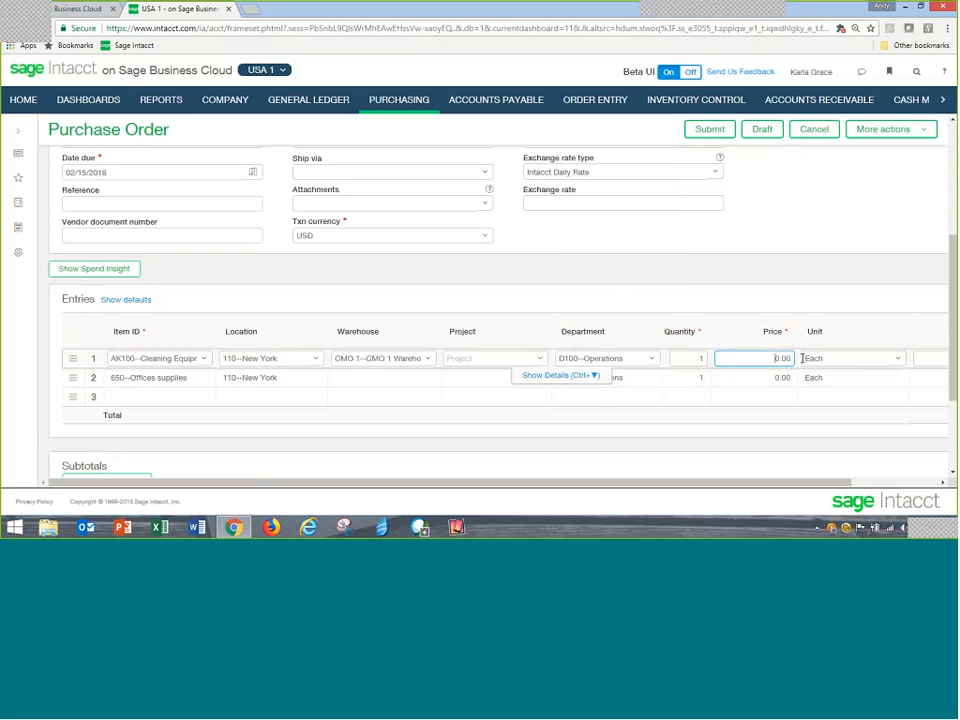
drag(784, 484, 879, 486)
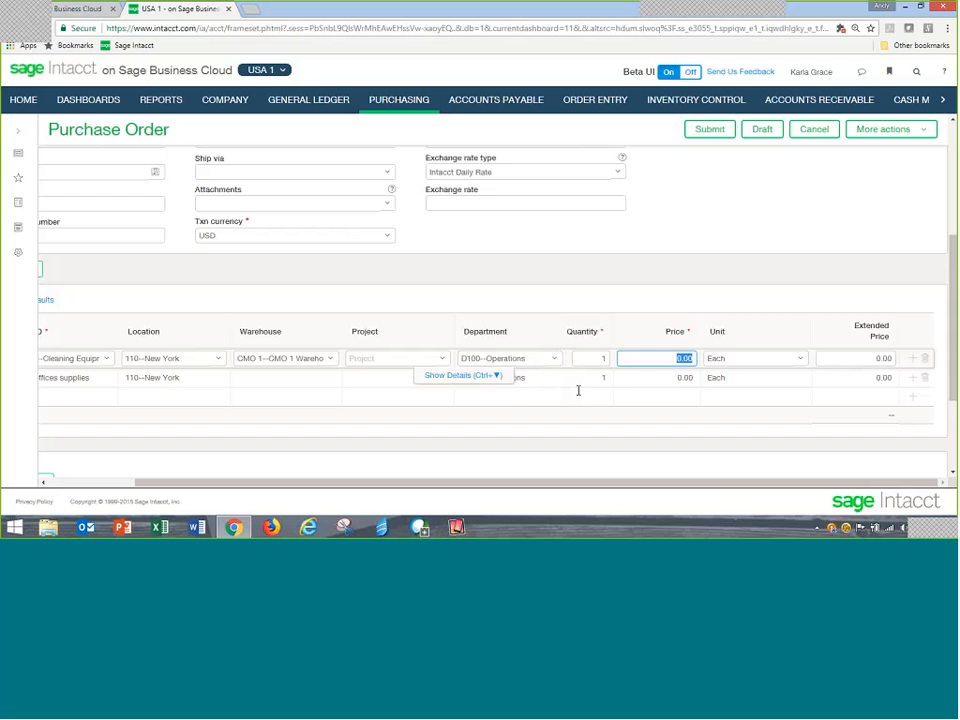
text(1000)
key(Tab)
click(656, 377)
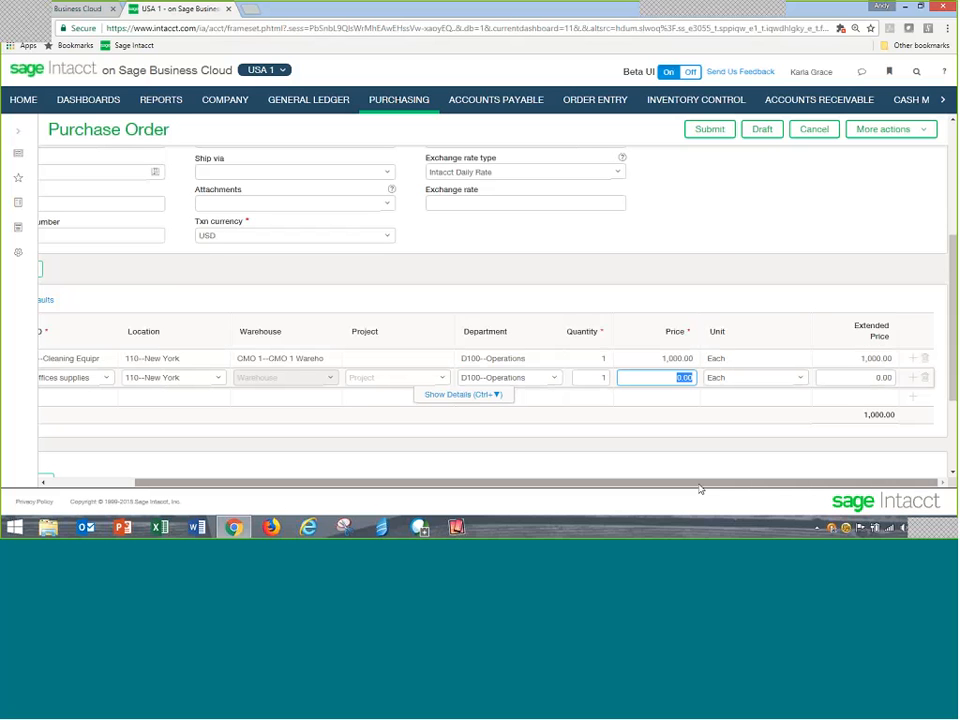
text(500)
key(Tab)
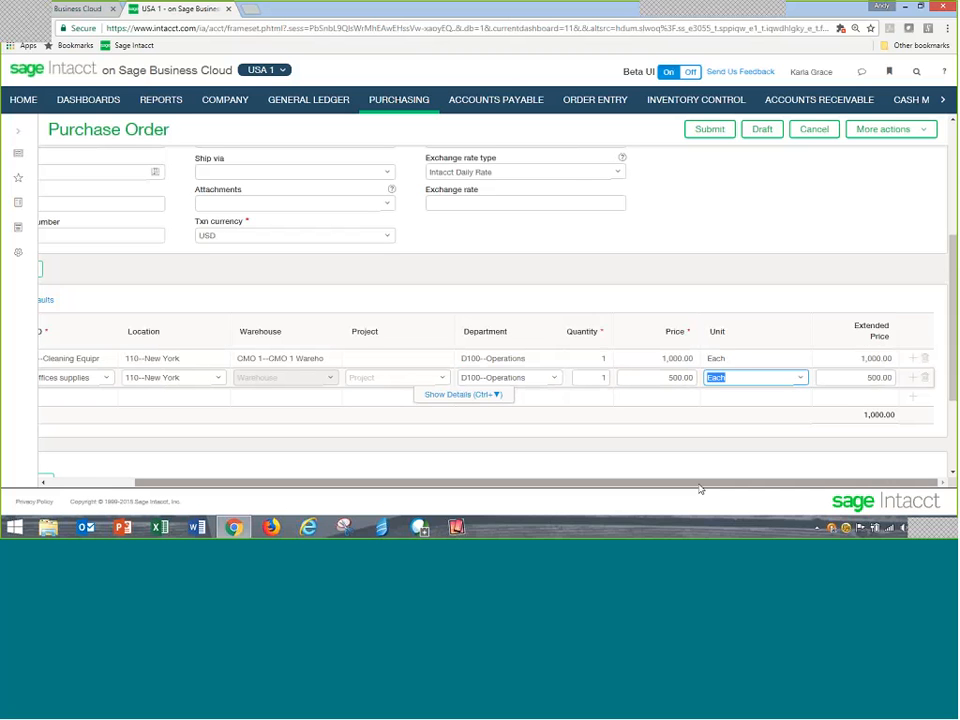
- Calculate the purchase order's subtotals, including purchase tax, and submit the order
click(69, 484)
scroll(143, 396, up, 5)
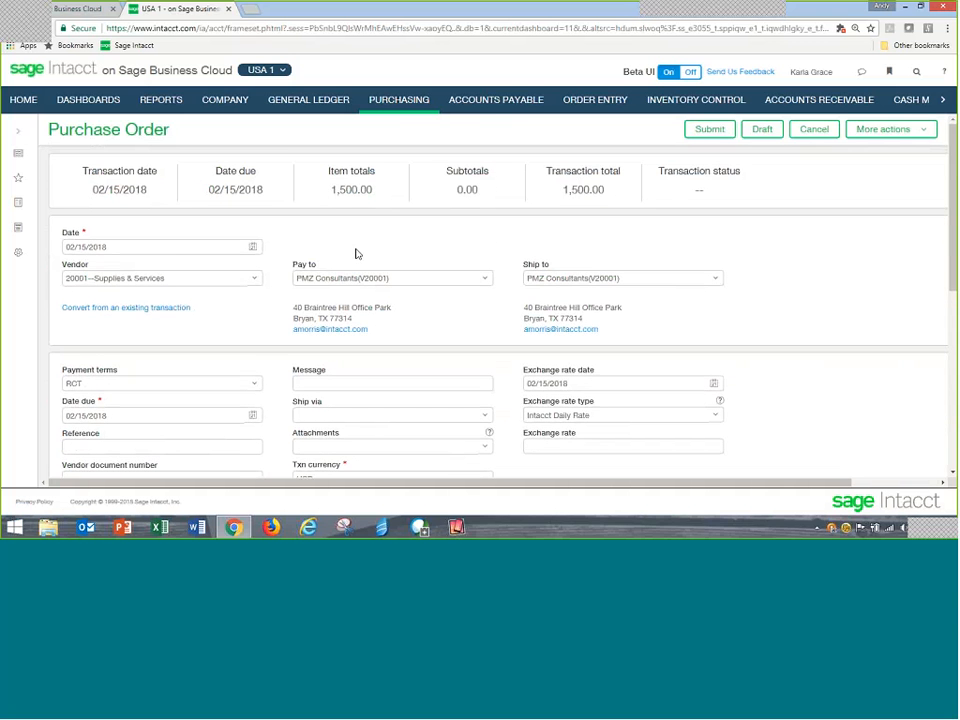
scroll(347, 306, down, 6)
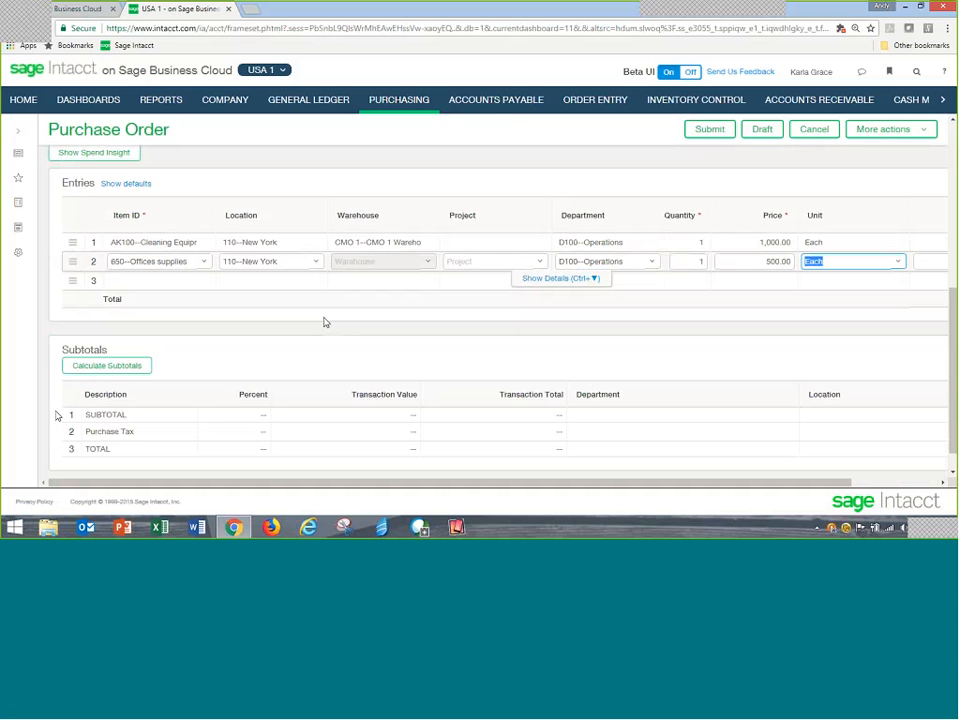
click(110, 366)
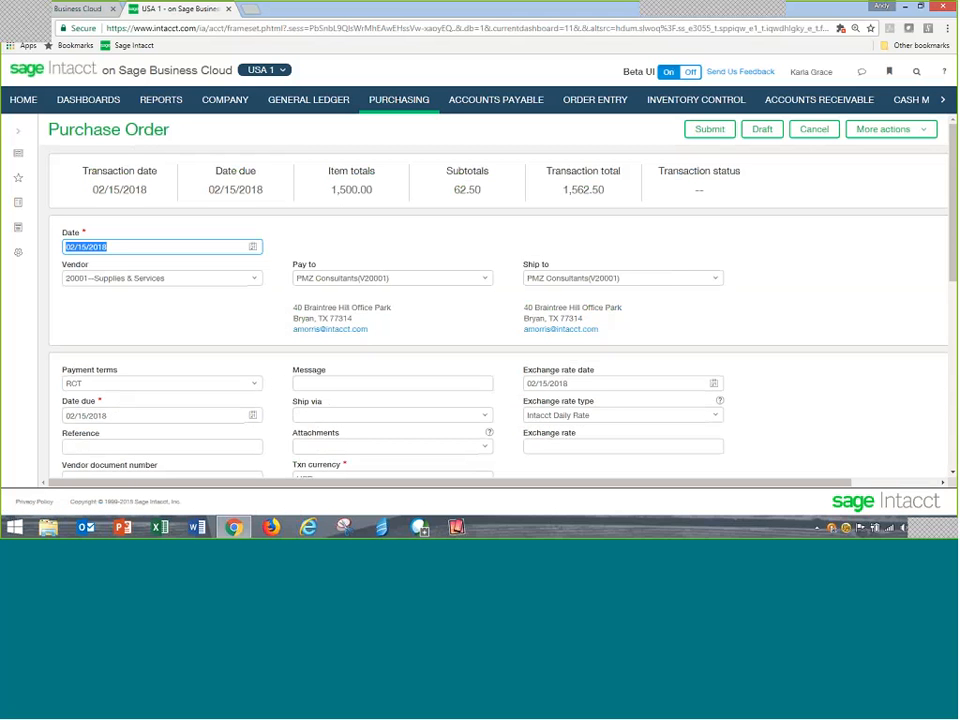
scroll(499, 317, down, 5)
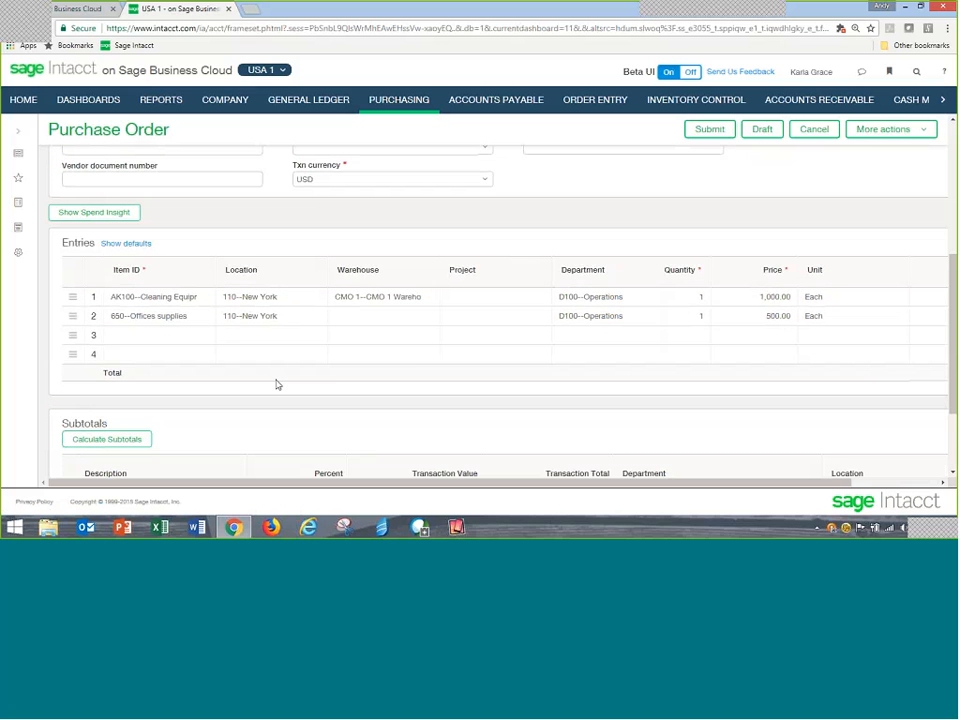
scroll(277, 384, down, 2)
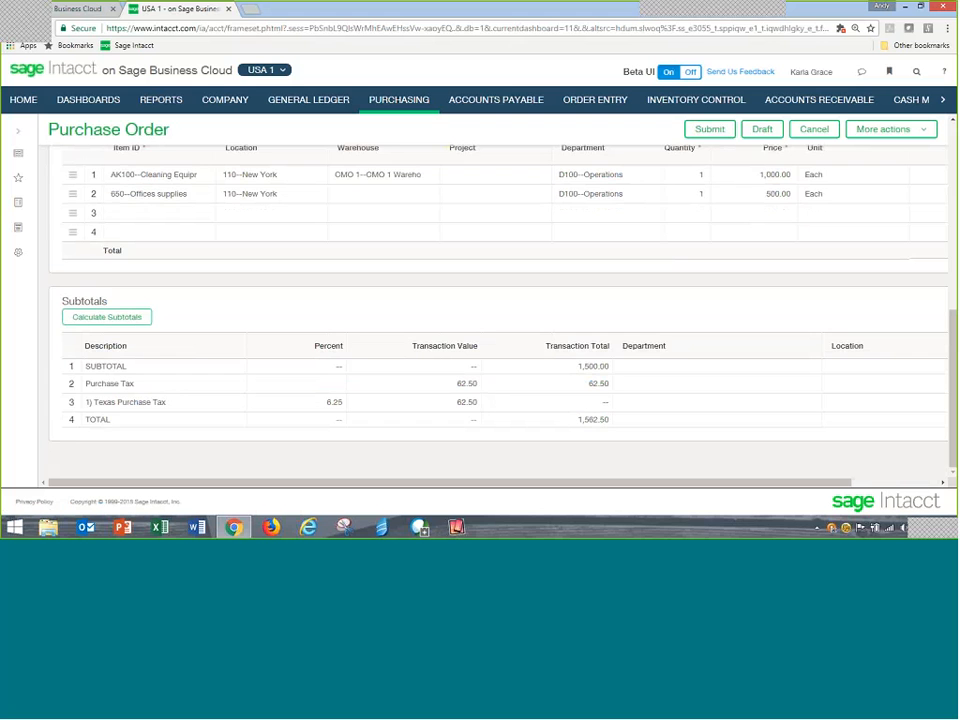
scroll(536, 354, up, 10)
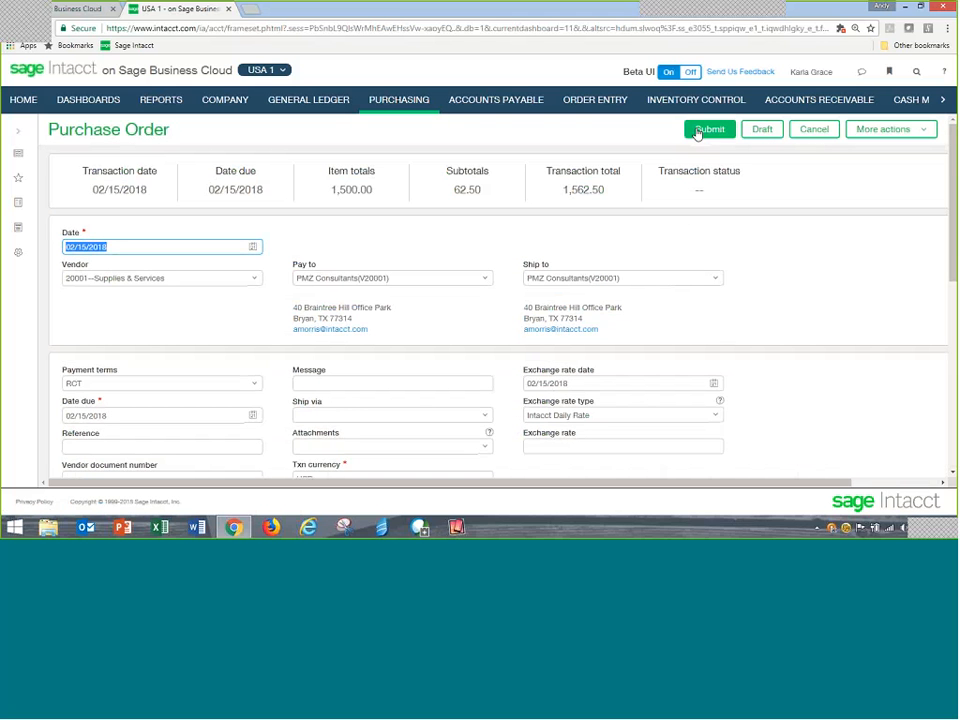
click(705, 132)
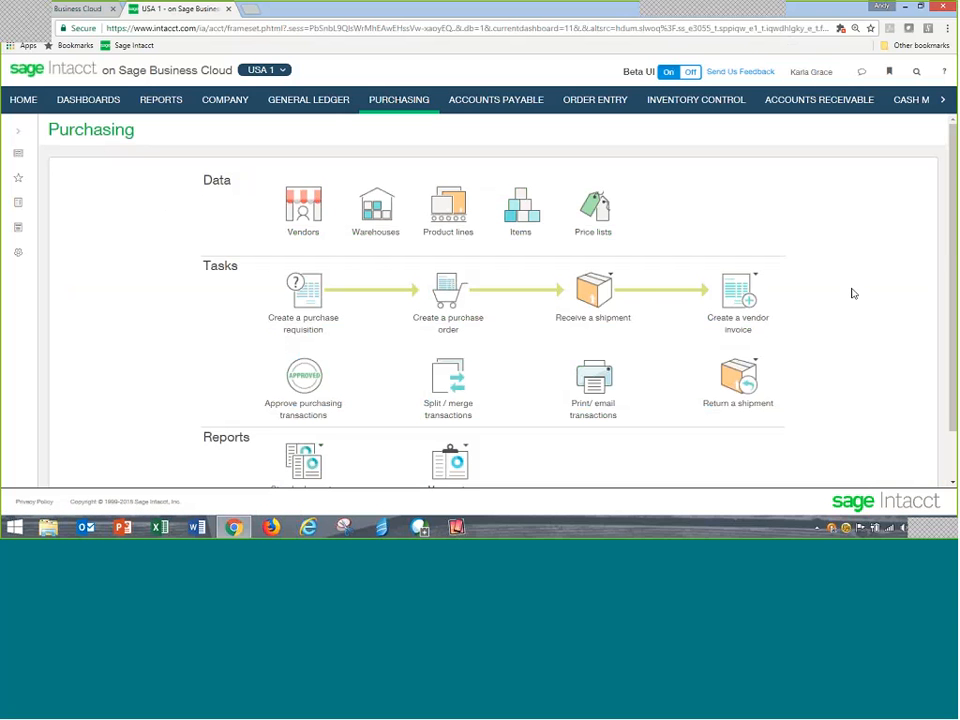
- View the purchasing transactions awaiting approval and the approval policy for the Purchase Order transaction definition
click(305, 385)
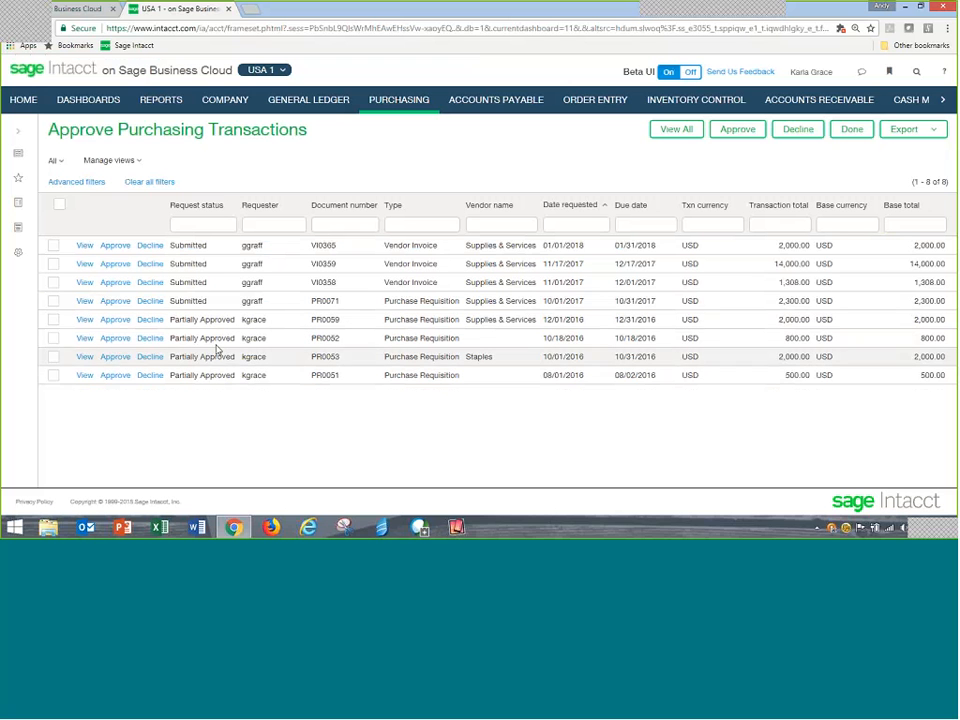
click(19, 256)
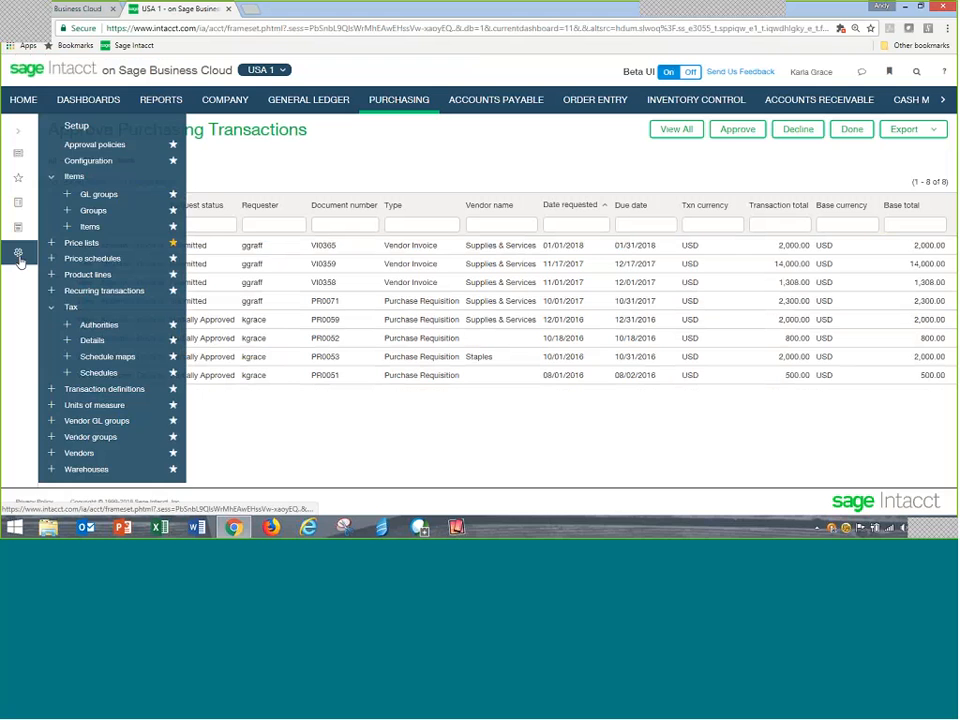
click(104, 157)
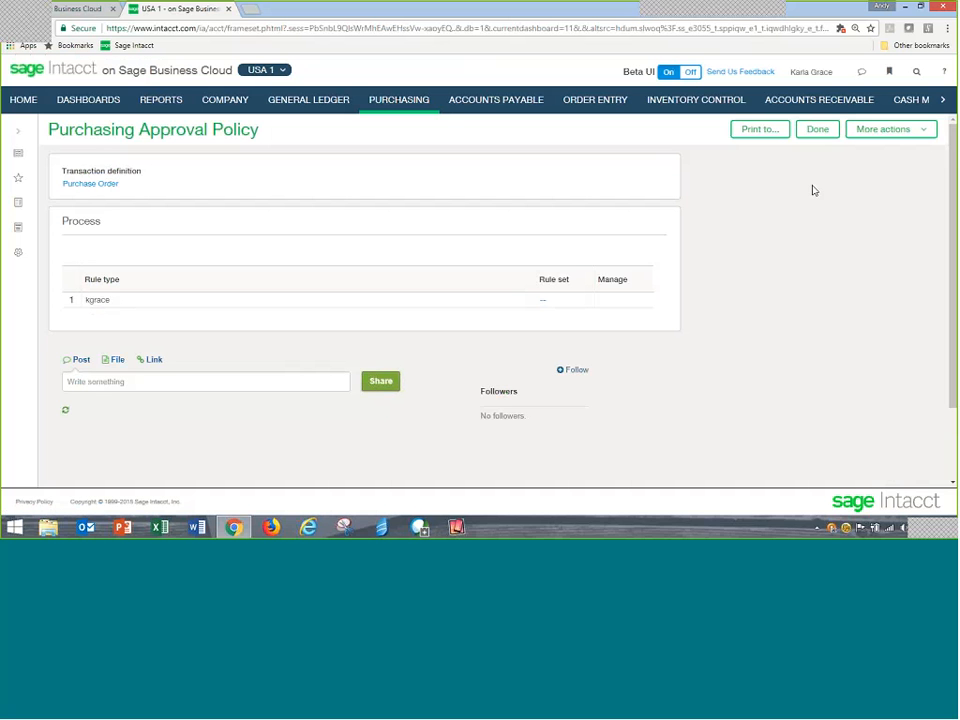
click(817, 129)
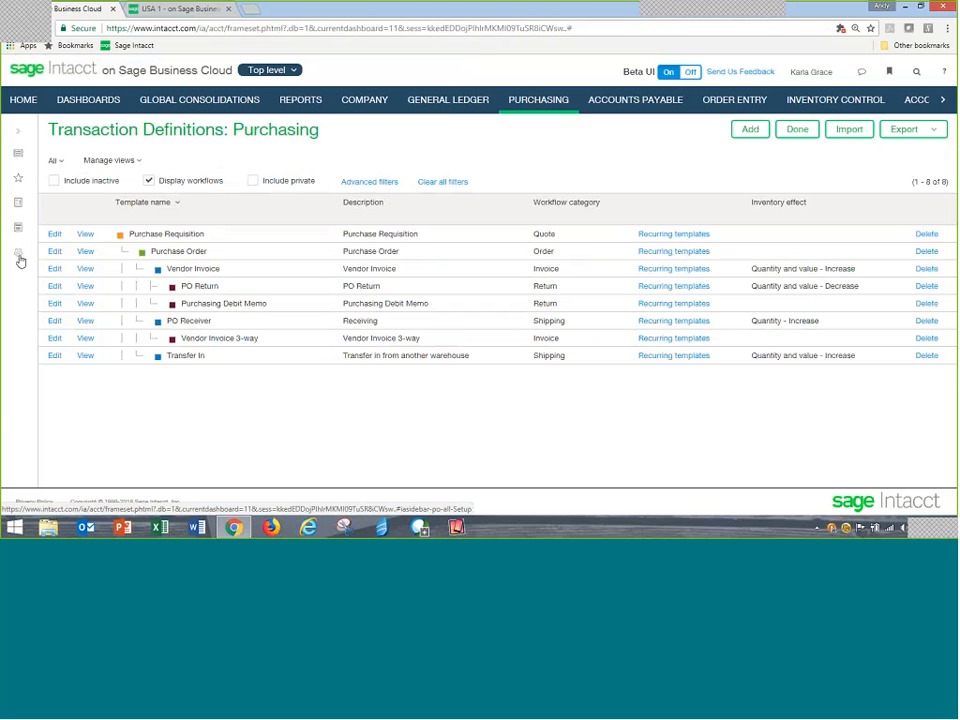
- In the top-level entity, open the Purchase Order approval policy for editing and examine the available rule types for its first rule
click(19, 256)
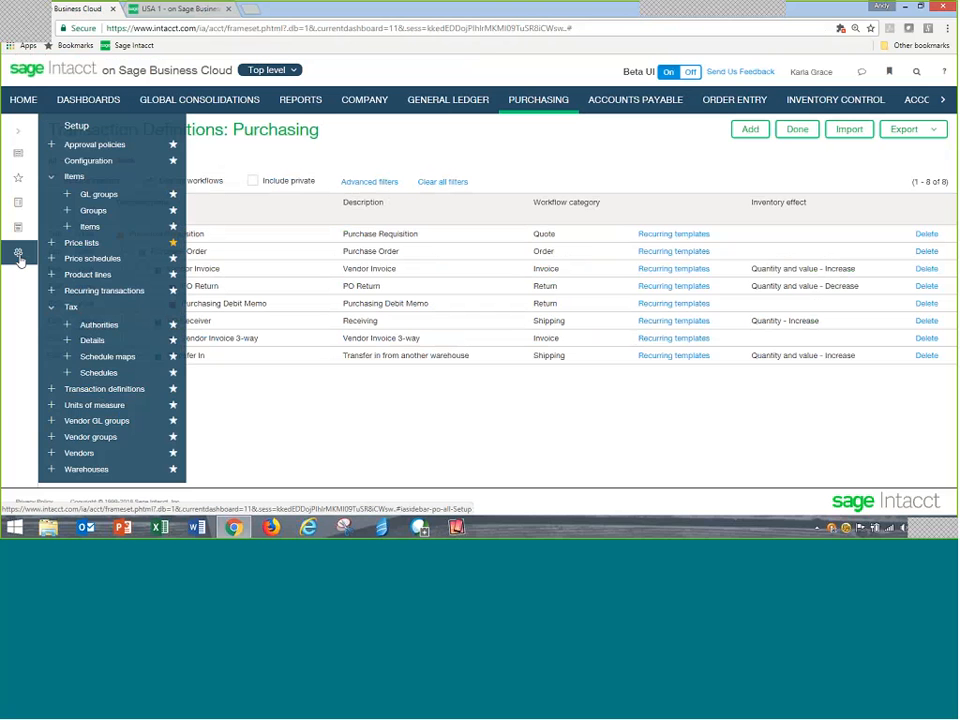
click(113, 153)
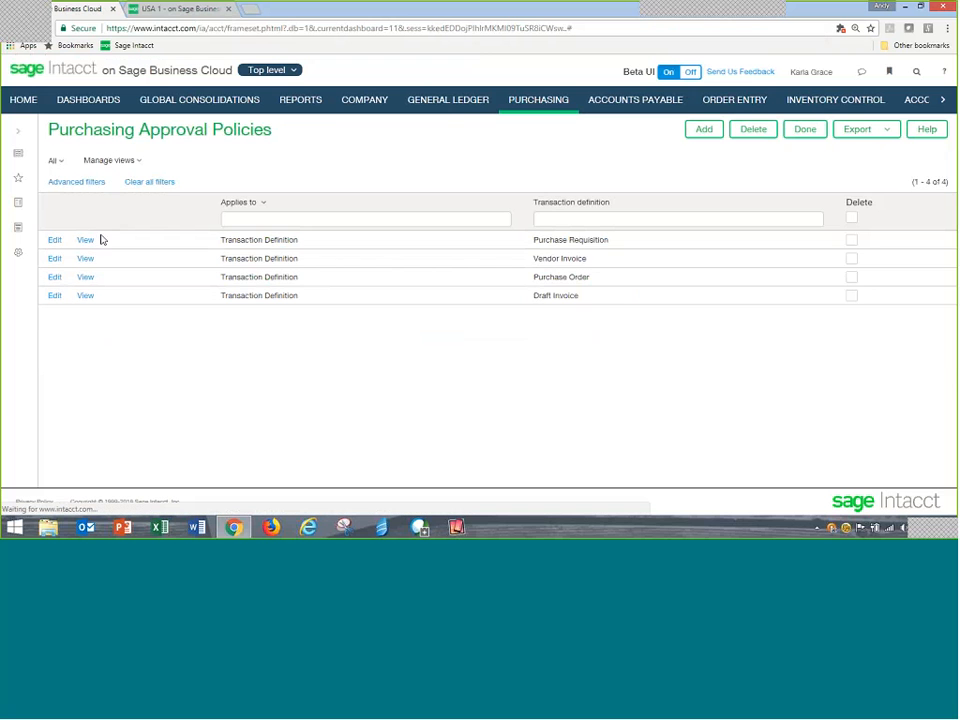
click(54, 277)
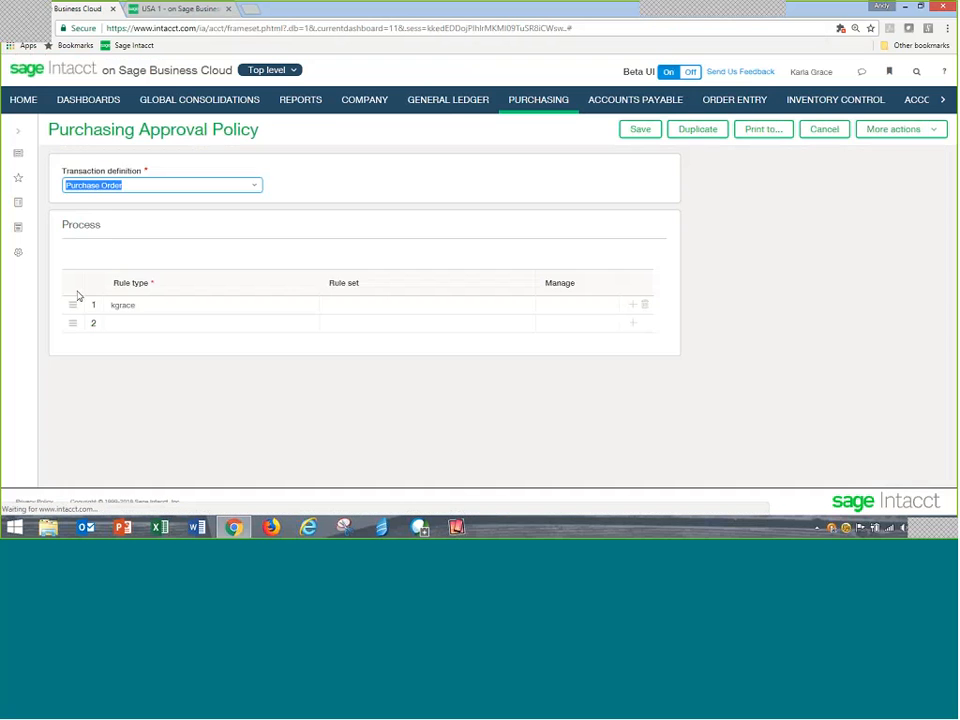
click(206, 305)
click(205, 308)
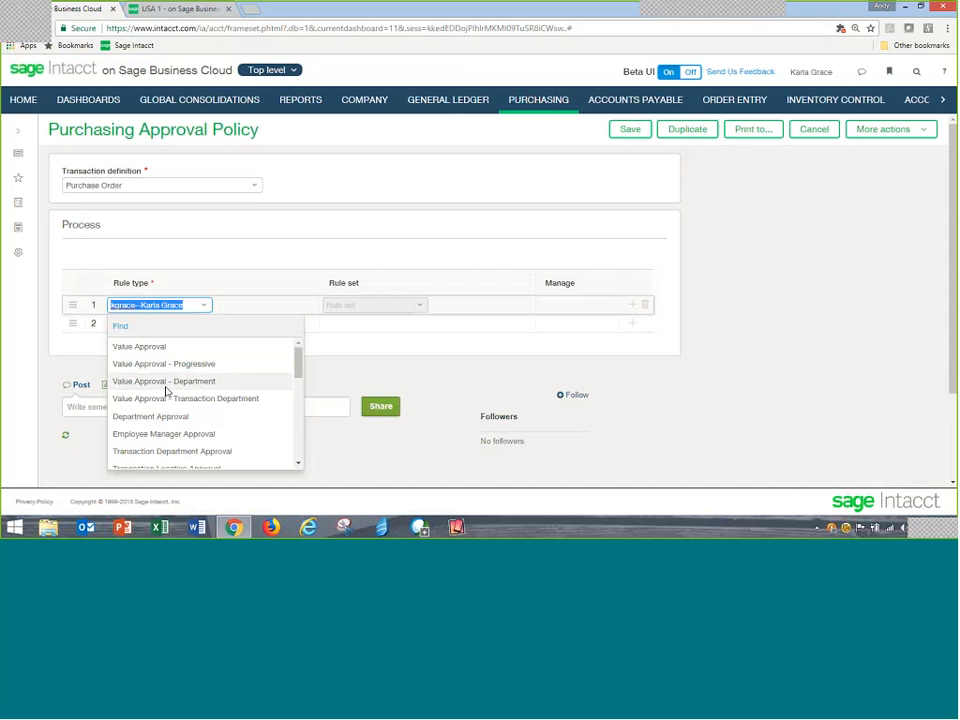
scroll(157, 411, down, 3)
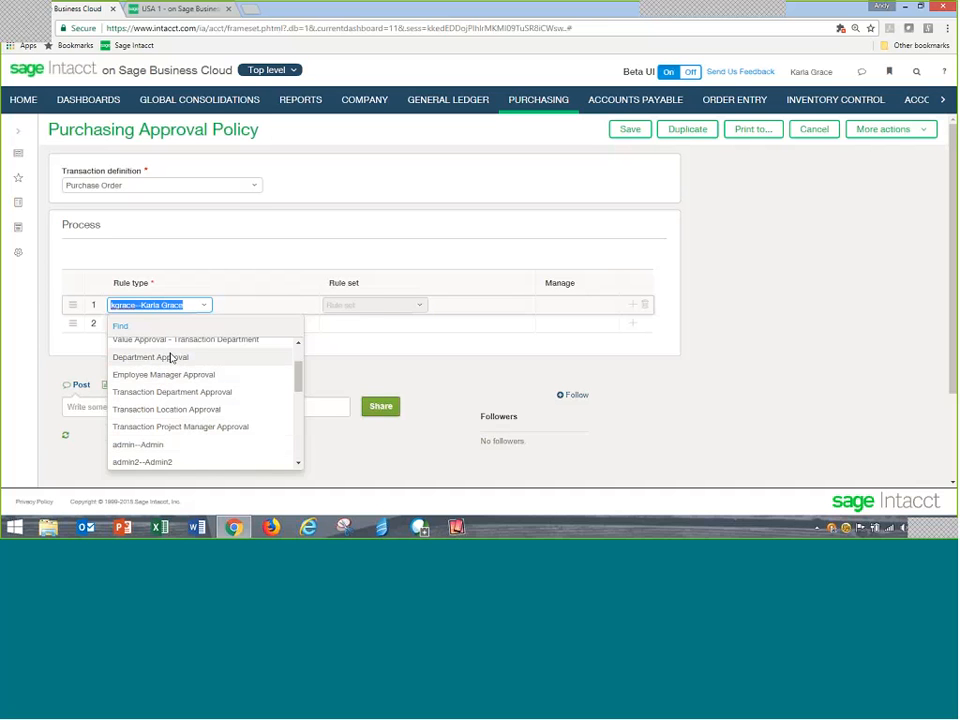
click(396, 310)
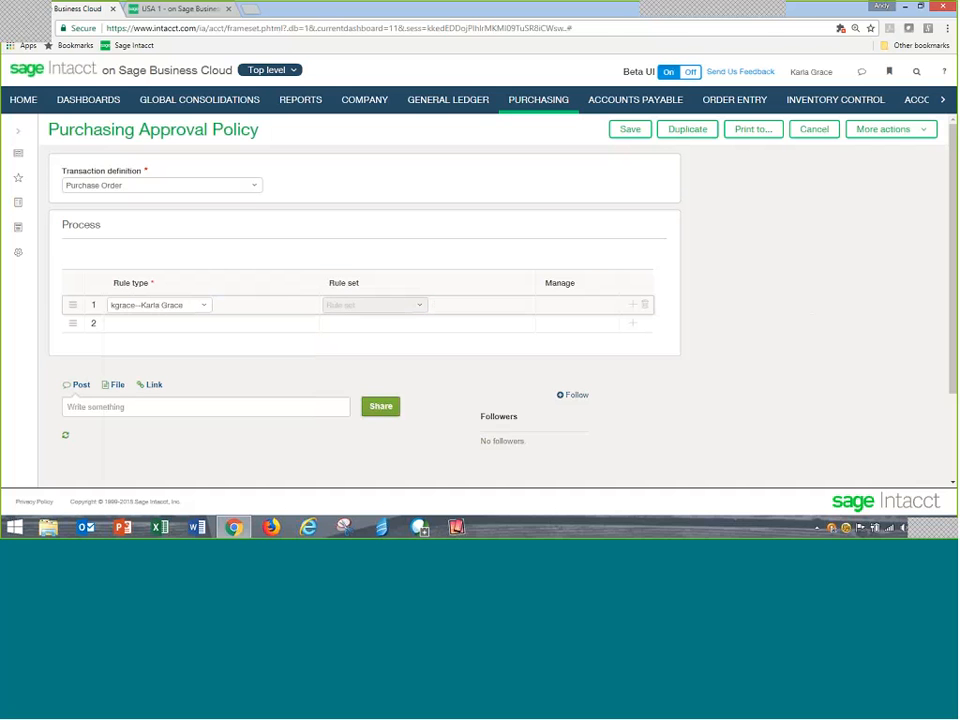
- Back in the USA 1 entity, convert the 02/15/2018 Supplies & Services purchase order to a PO Receiver
click(156, 10)
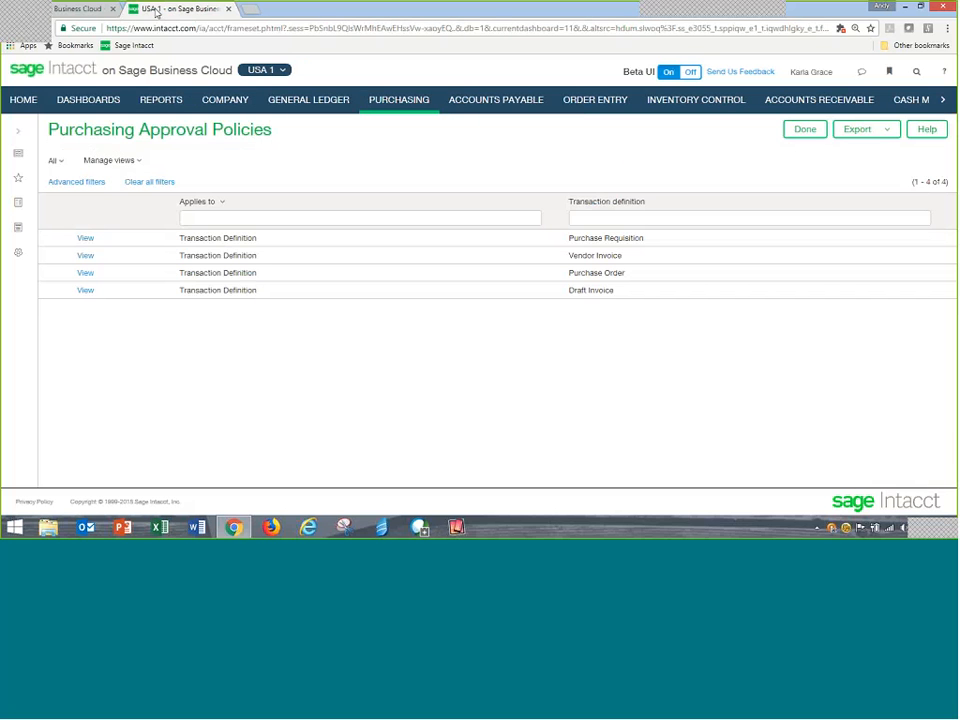
click(406, 112)
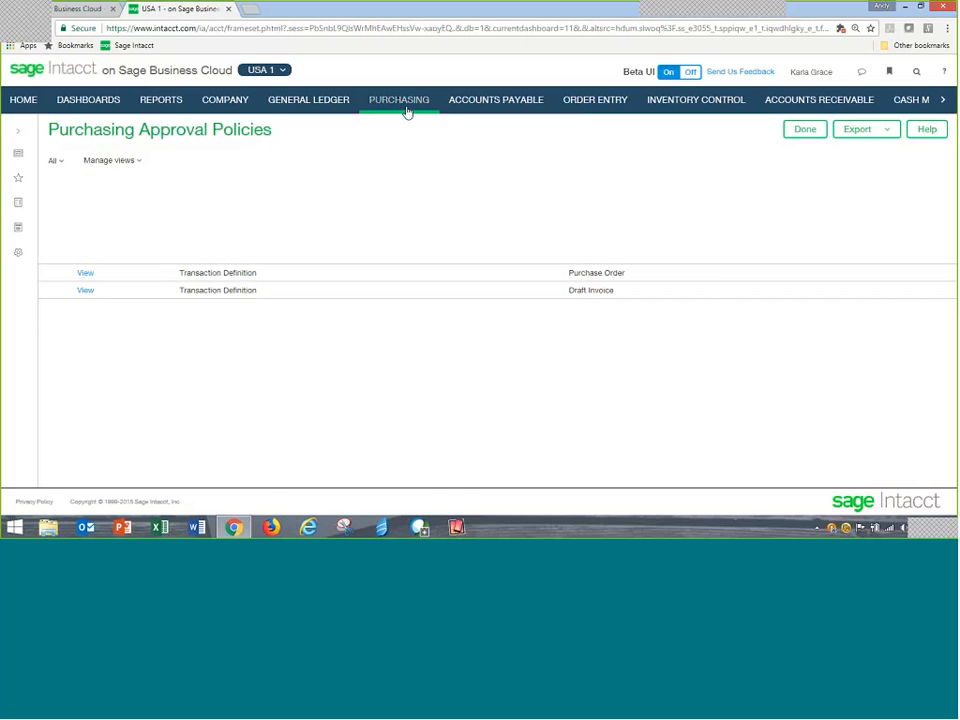
click(19, 180)
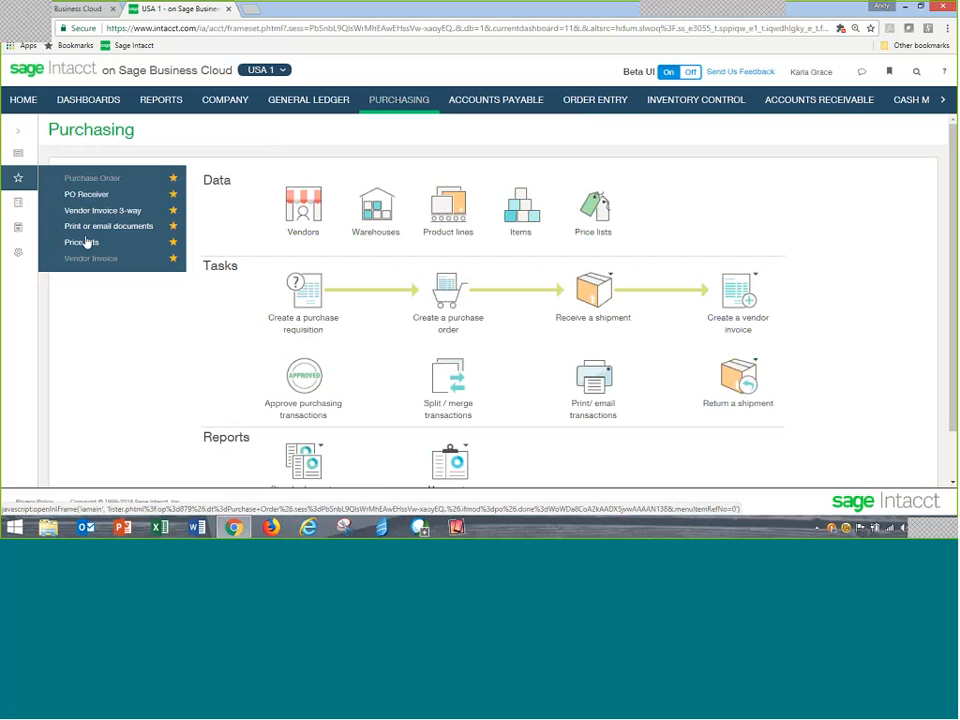
click(92, 179)
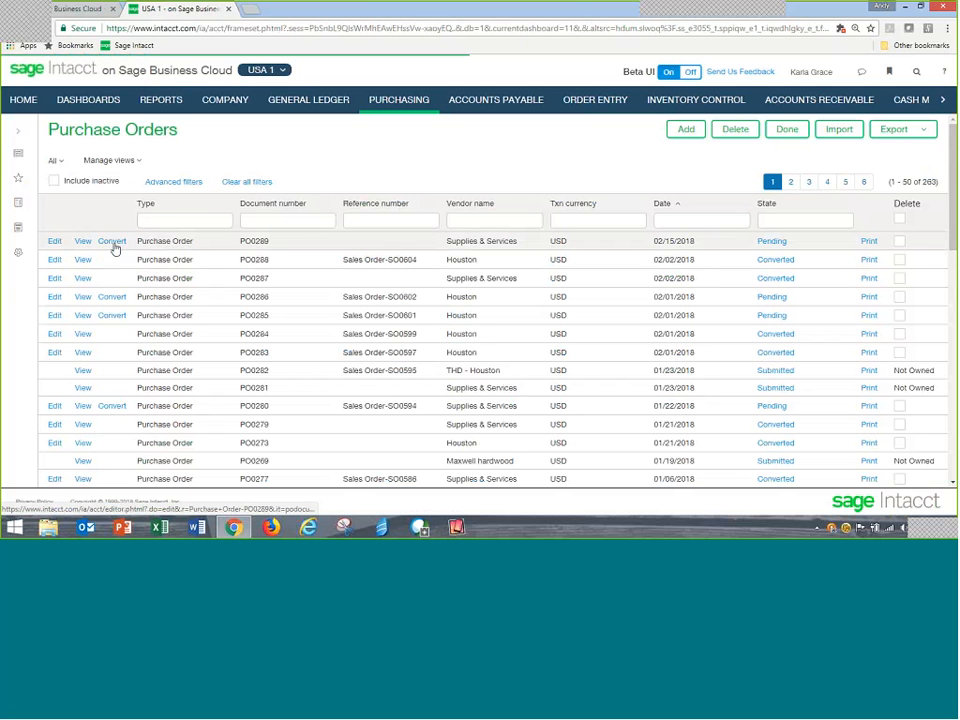
mouse_move(115, 246)
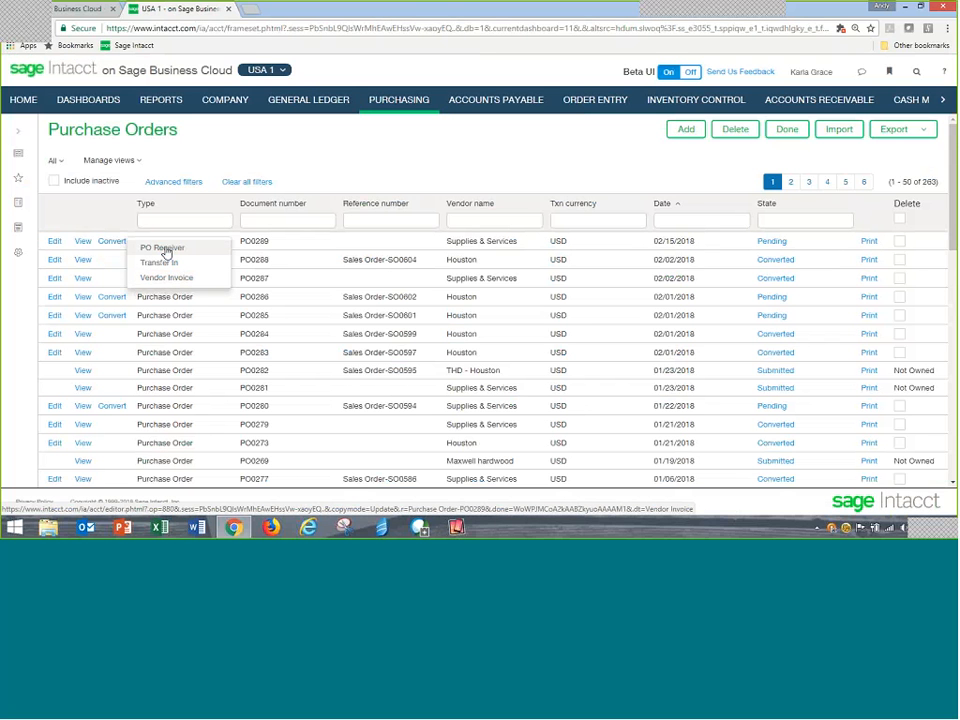
click(165, 249)
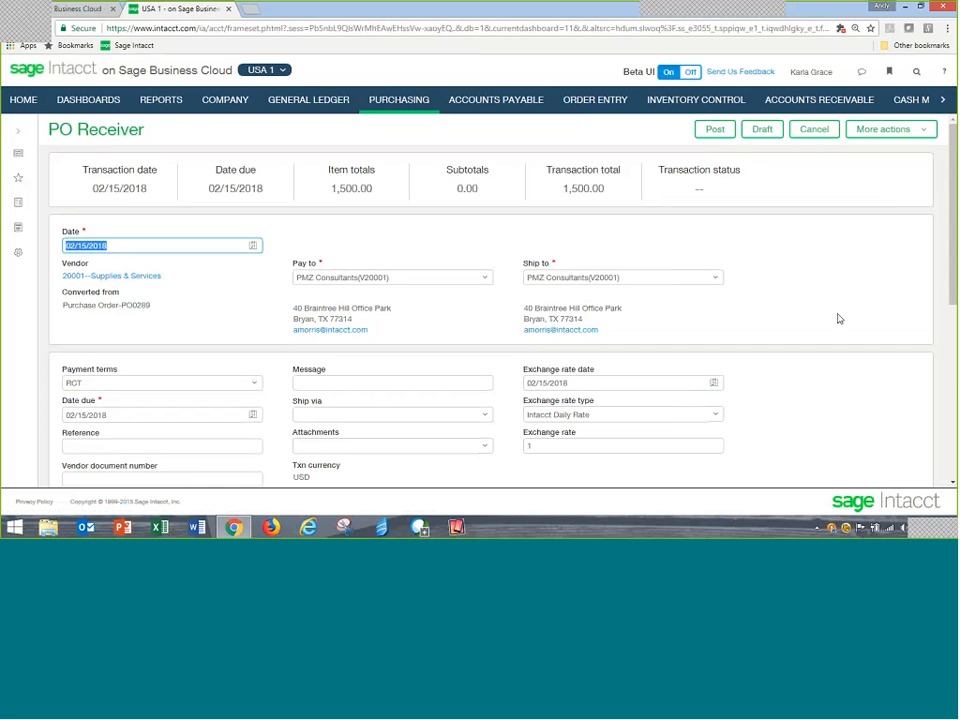
- Review the PO Receiver's two item entries and post the receiver
scroll(838, 317, down, 2)
scroll(506, 414, down, 2)
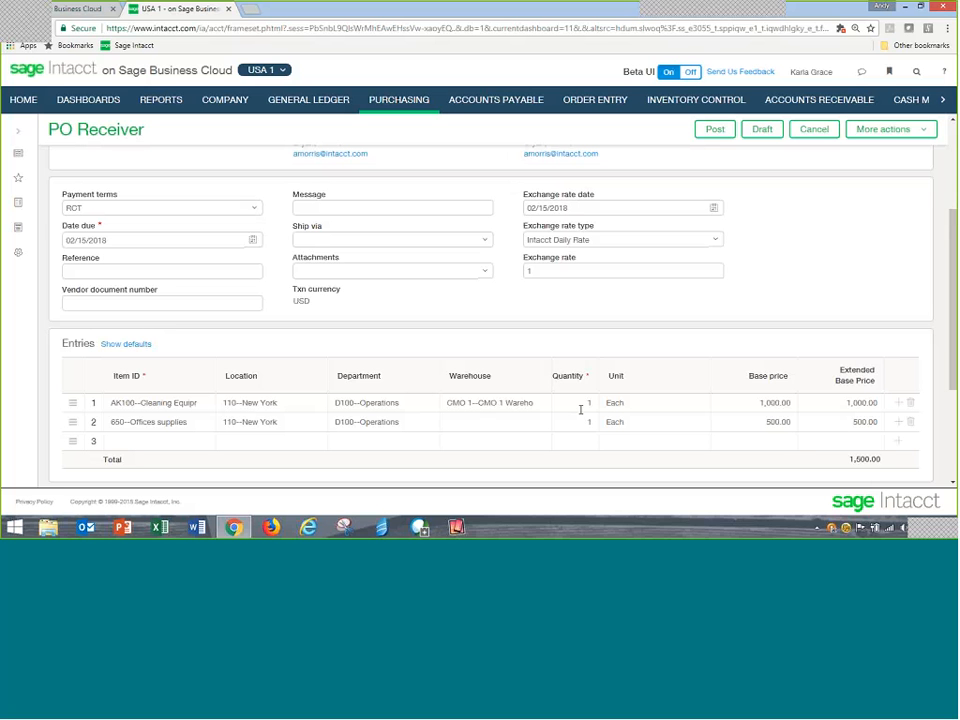
click(718, 129)
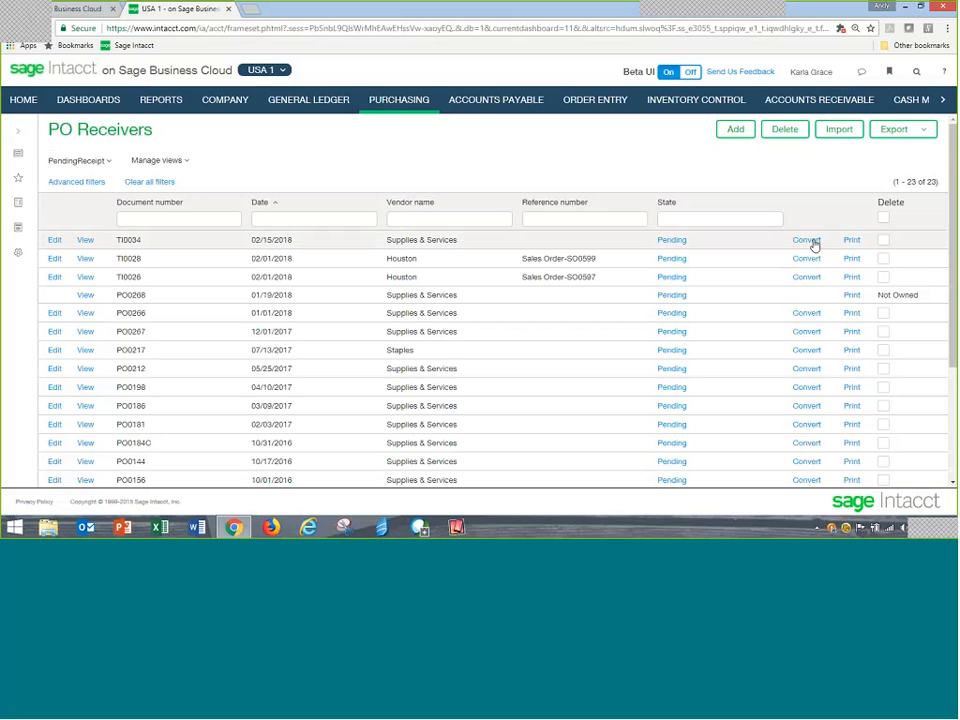
- Convert the 02/15/2018 Supplies & Services receiver to a Vendor Invoice 3-way with vendor document number INV98273492
mouse_move(814, 245)
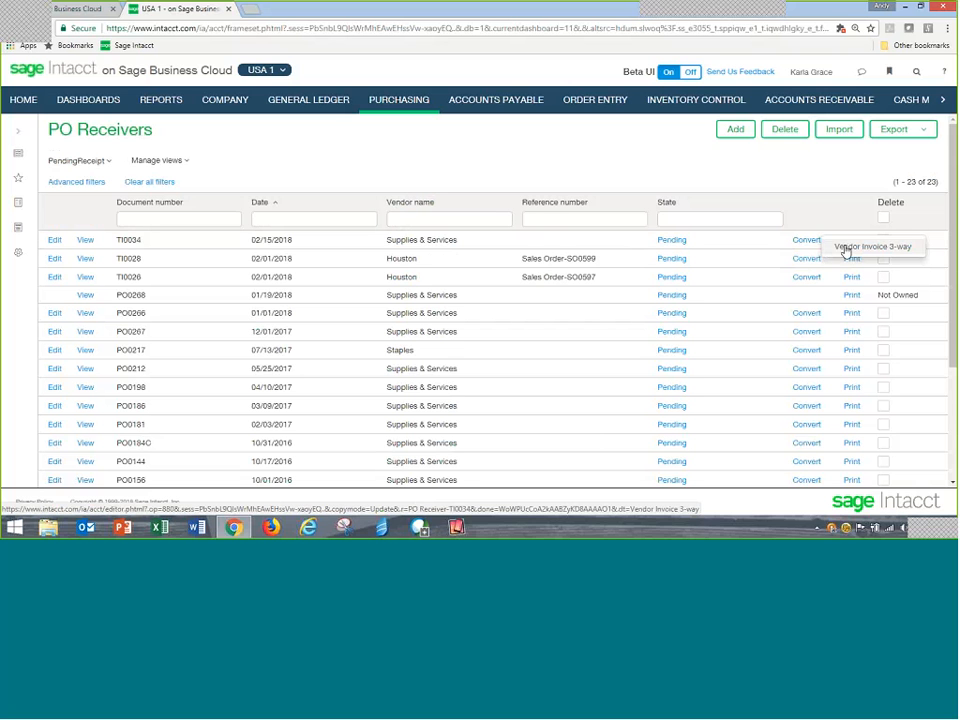
click(845, 250)
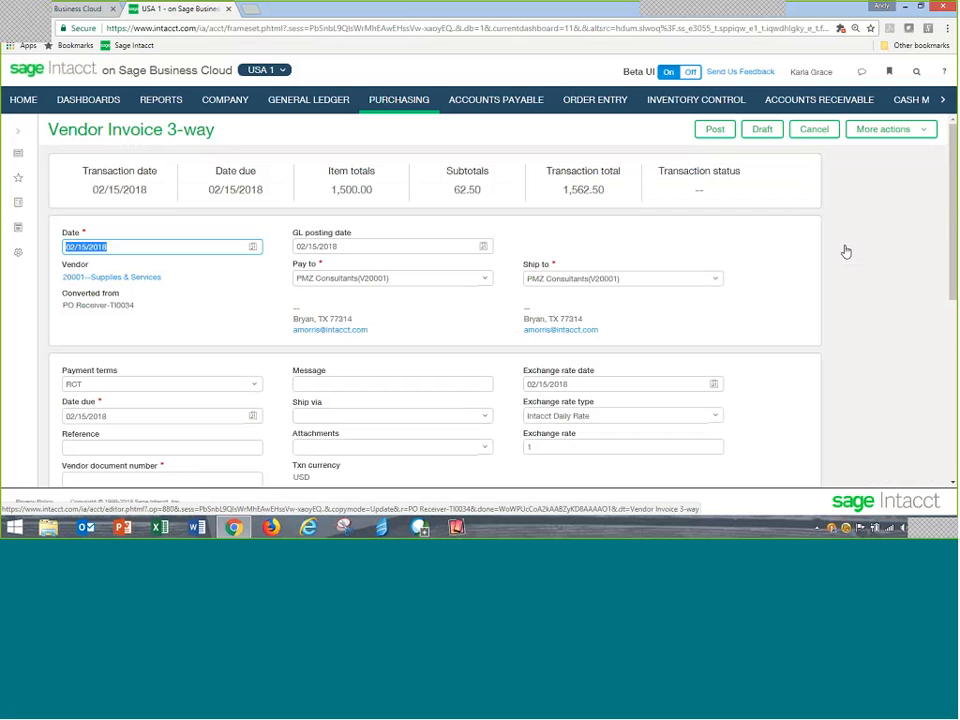
scroll(436, 348, down, 1)
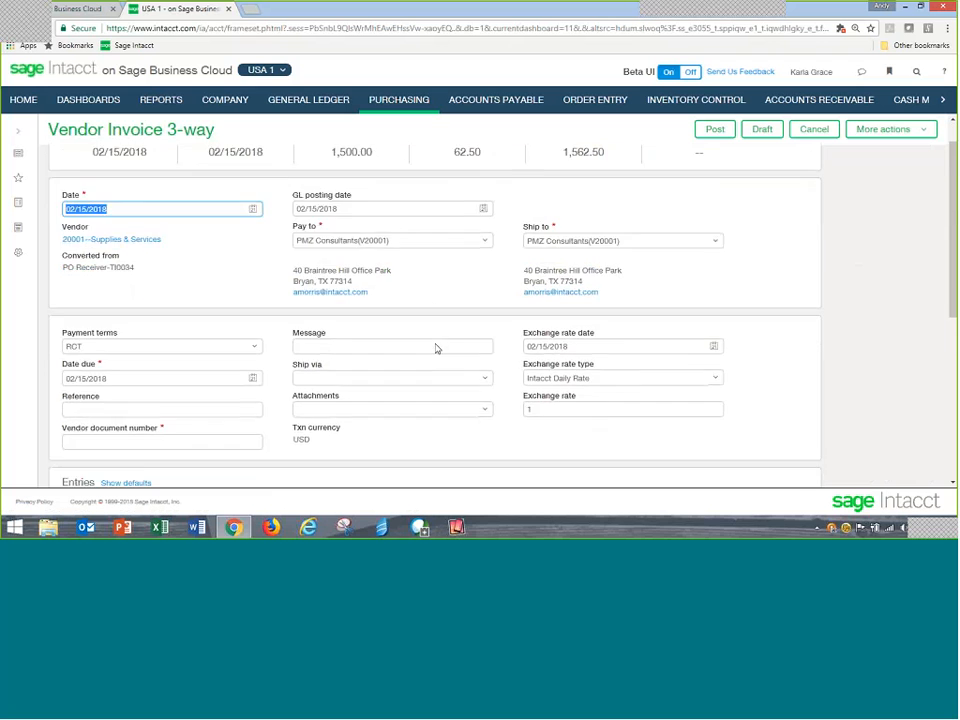
scroll(436, 348, down, 2)
click(95, 362)
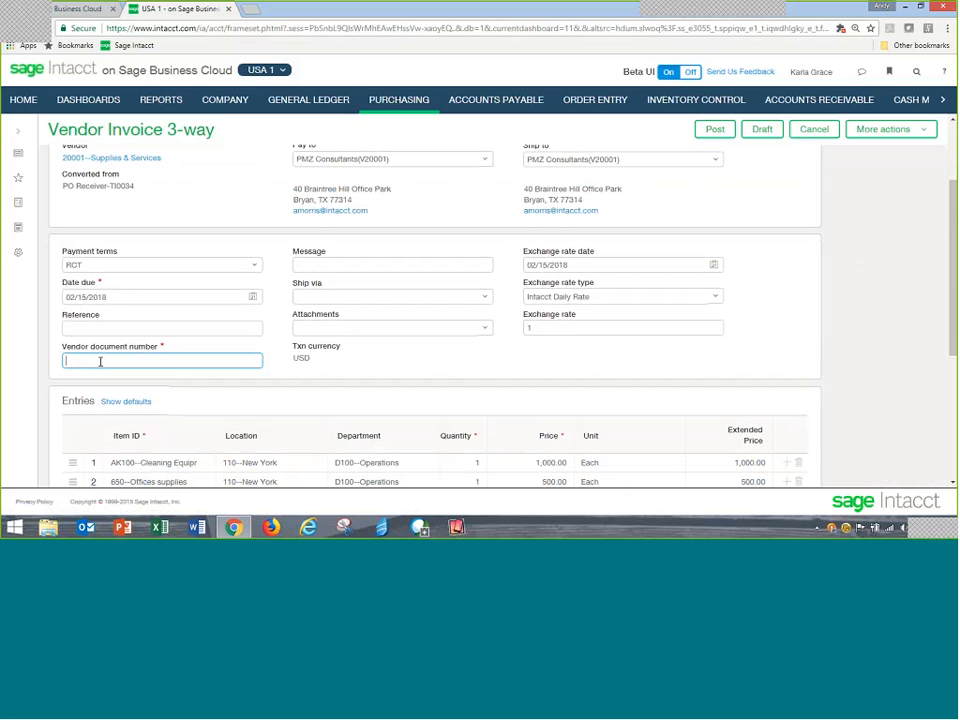
text(IN)
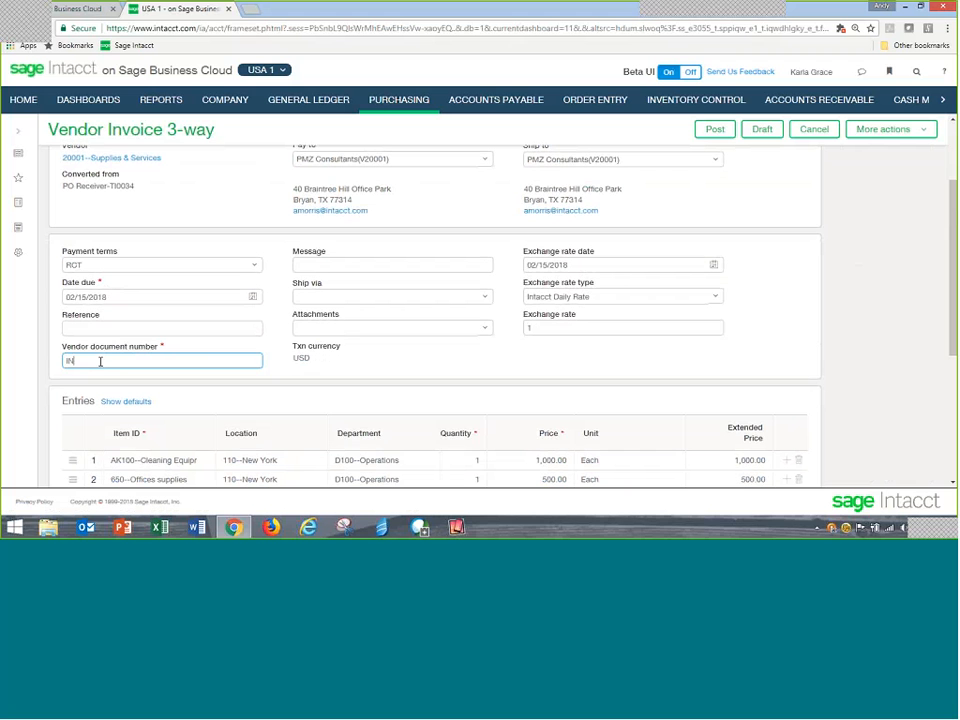
text(V98273492)
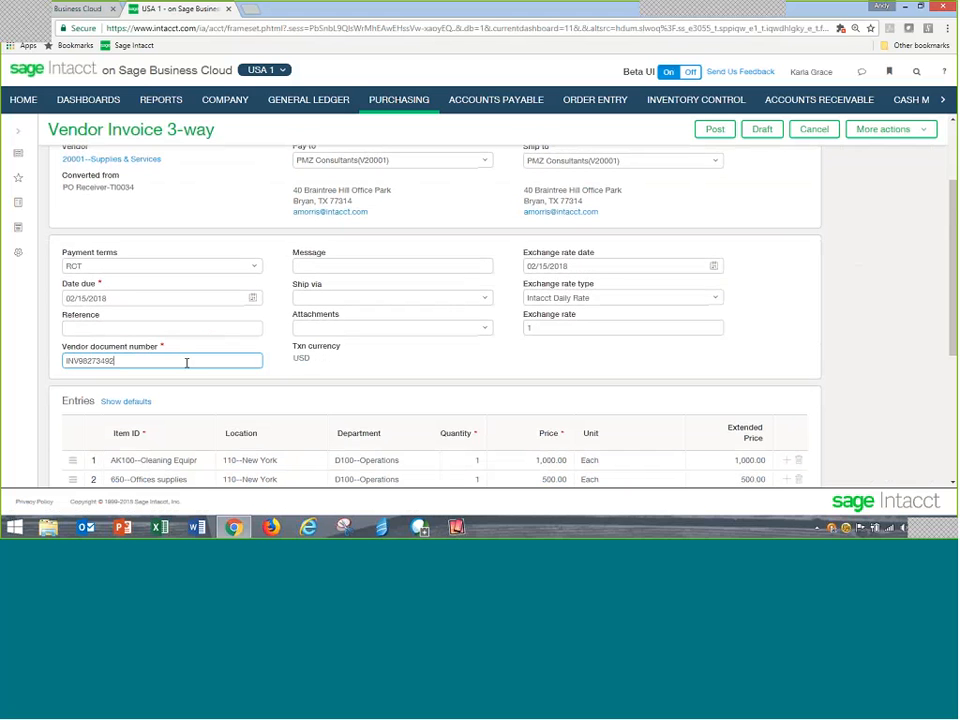
scroll(154, 347, up, 3)
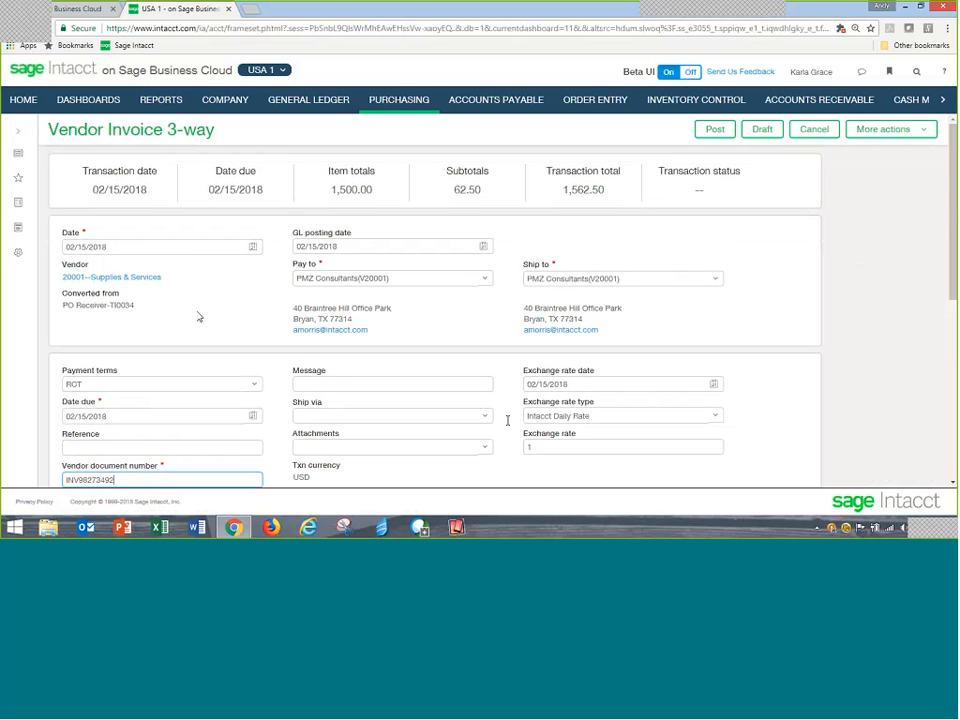
- Attach AAAreceipt.jpg from the Desktop folder to the vendor invoice, using "id 987234" as the attachment ID
scroll(795, 401, down, 3)
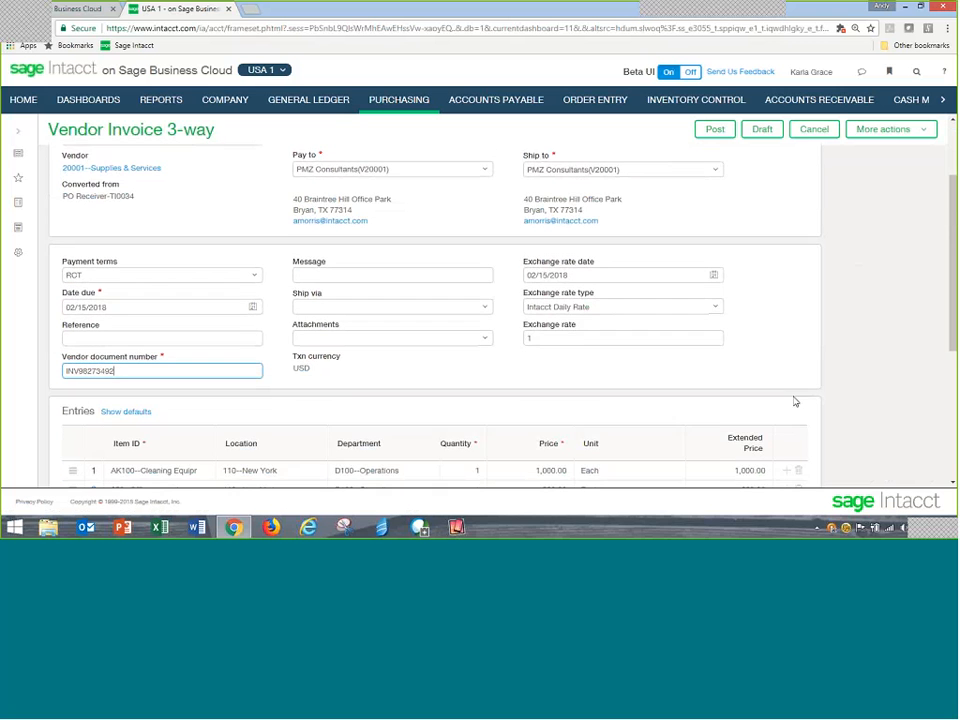
click(444, 327)
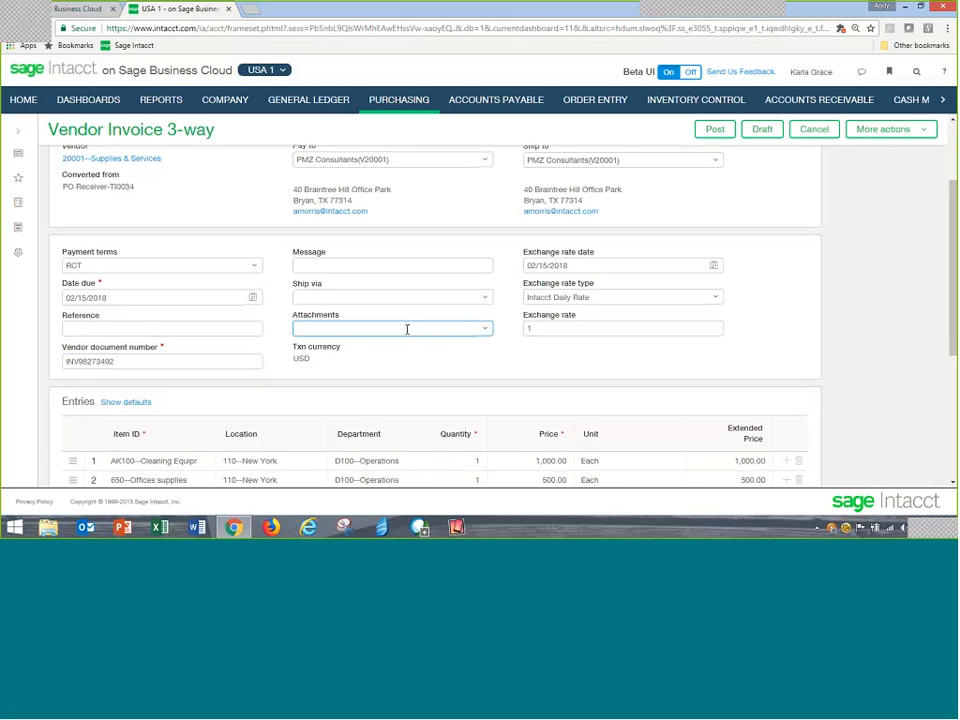
click(48, 527)
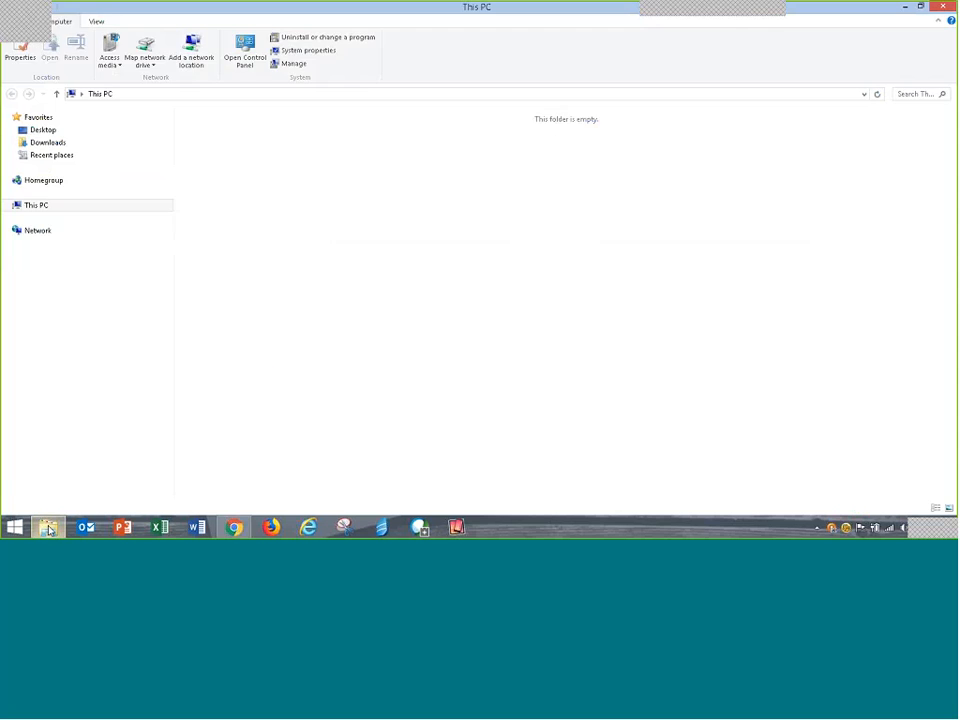
click(922, 7)
click(50, 412)
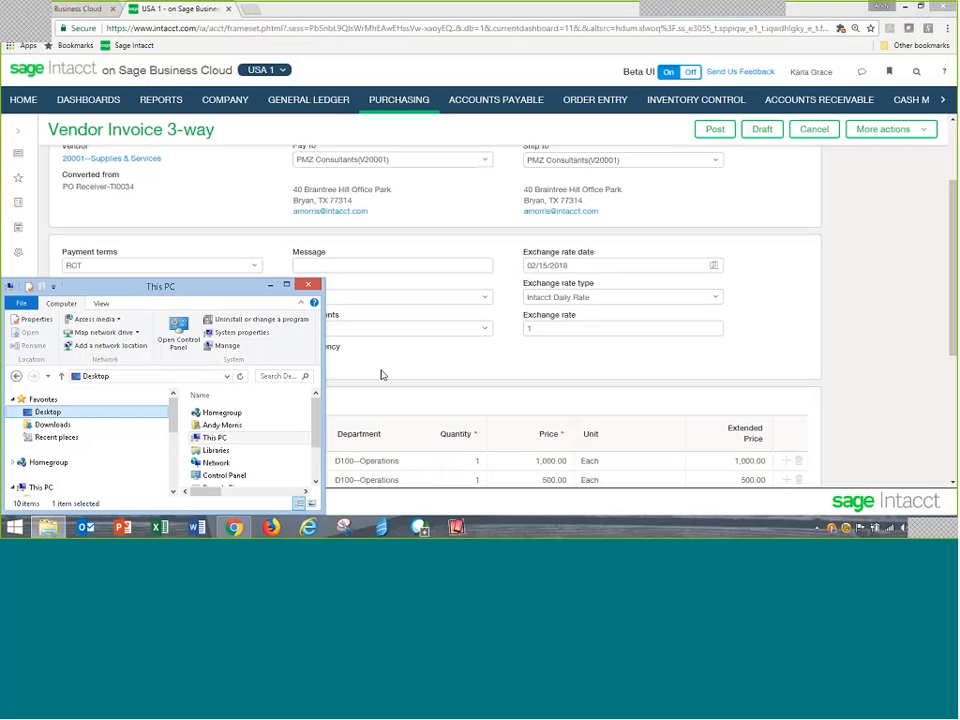
click(186, 438)
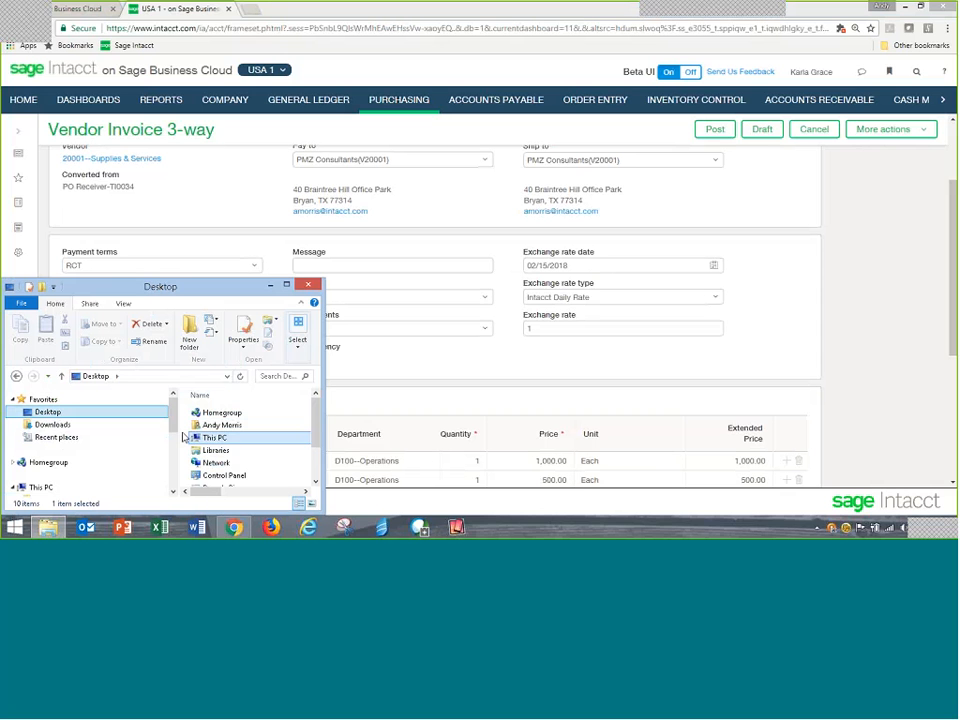
drag(316, 424, 320, 462)
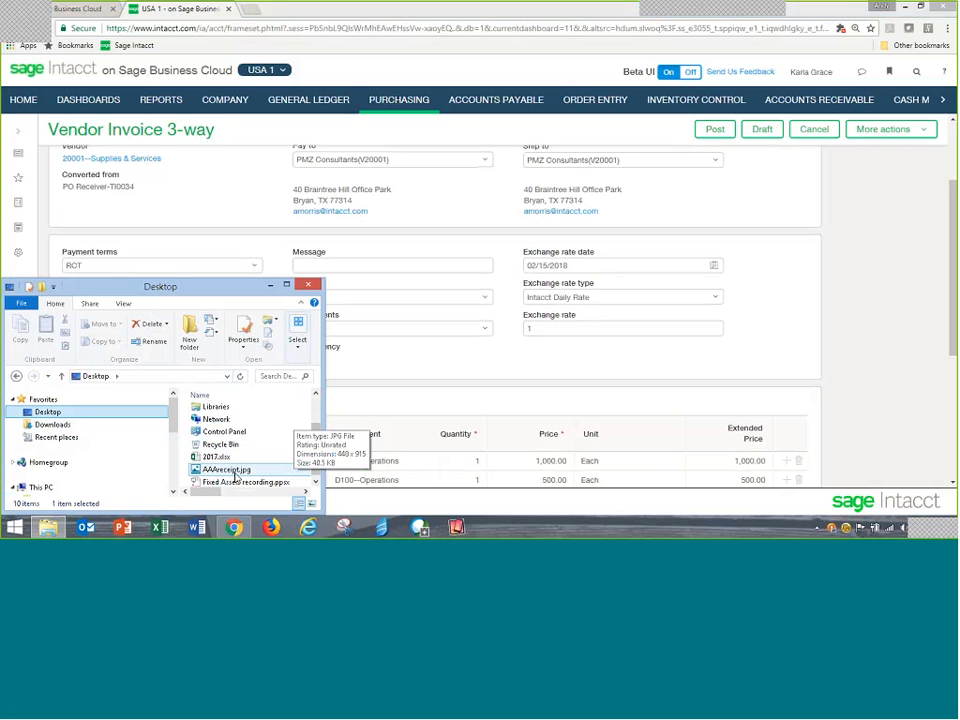
drag(235, 476, 444, 296)
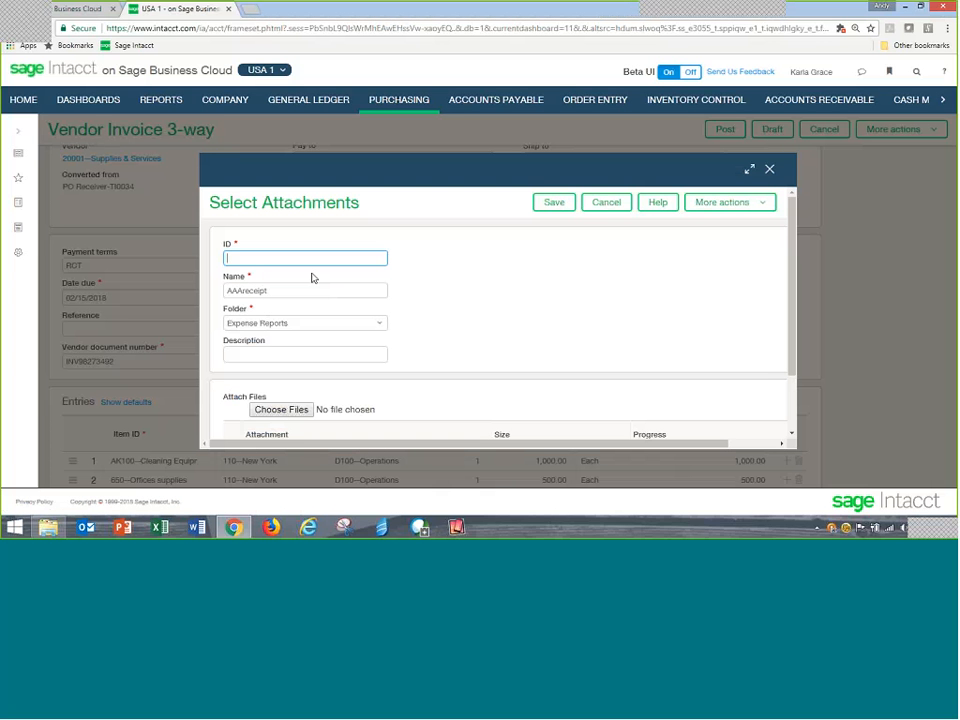
text(id 987234)
click(554, 202)
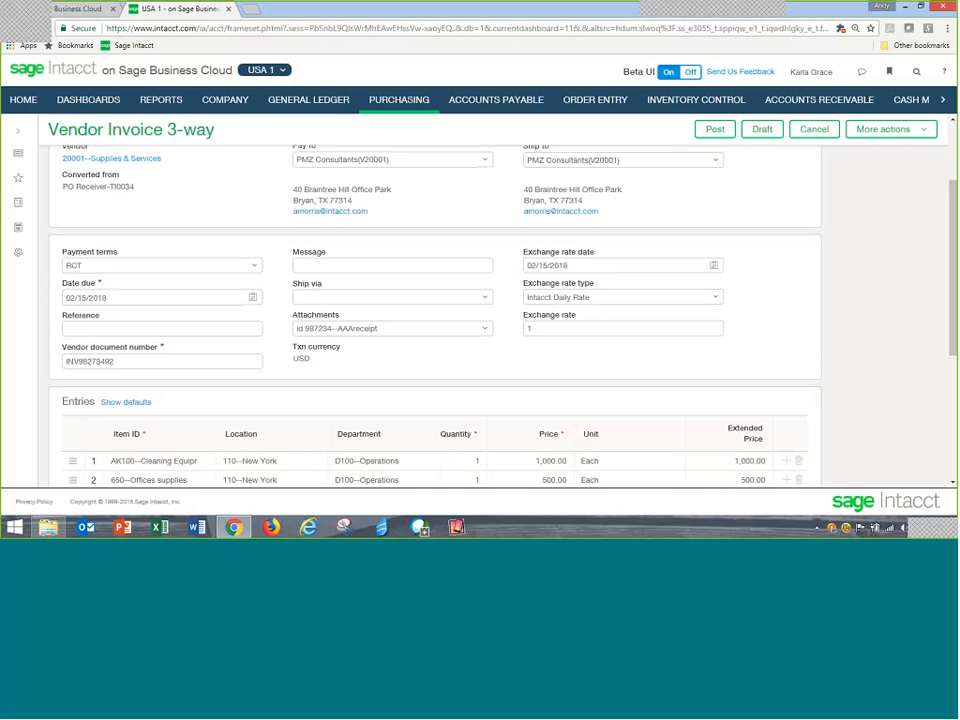
- Check the vendor invoice's entries and subtotals, including purchase tax, and post the invoice
scroll(208, 404, down, 3)
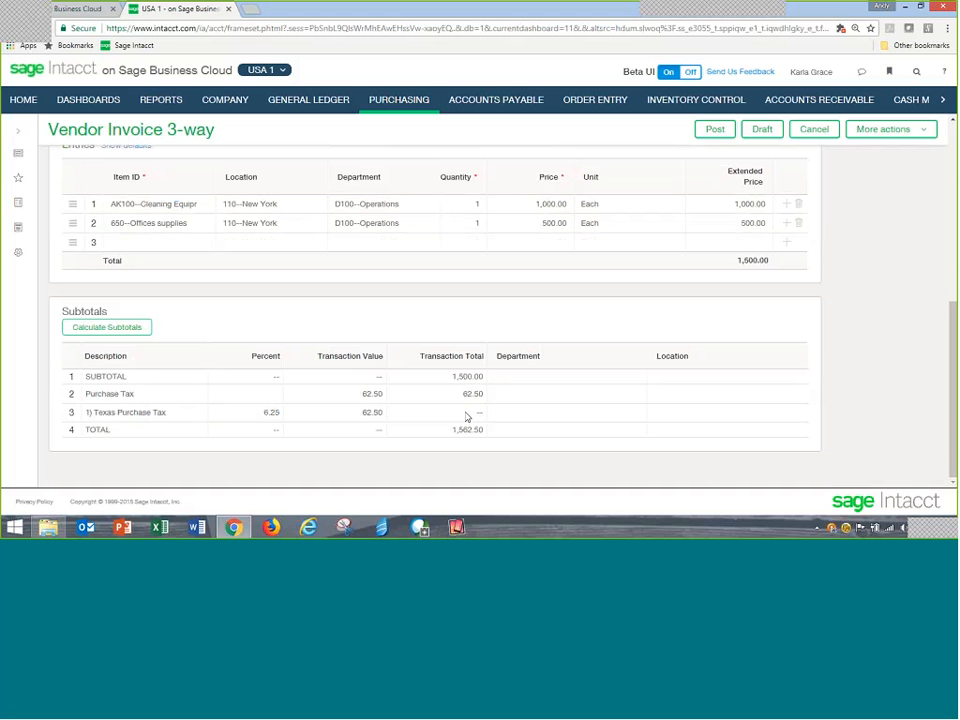
scroll(560, 400, up, 2)
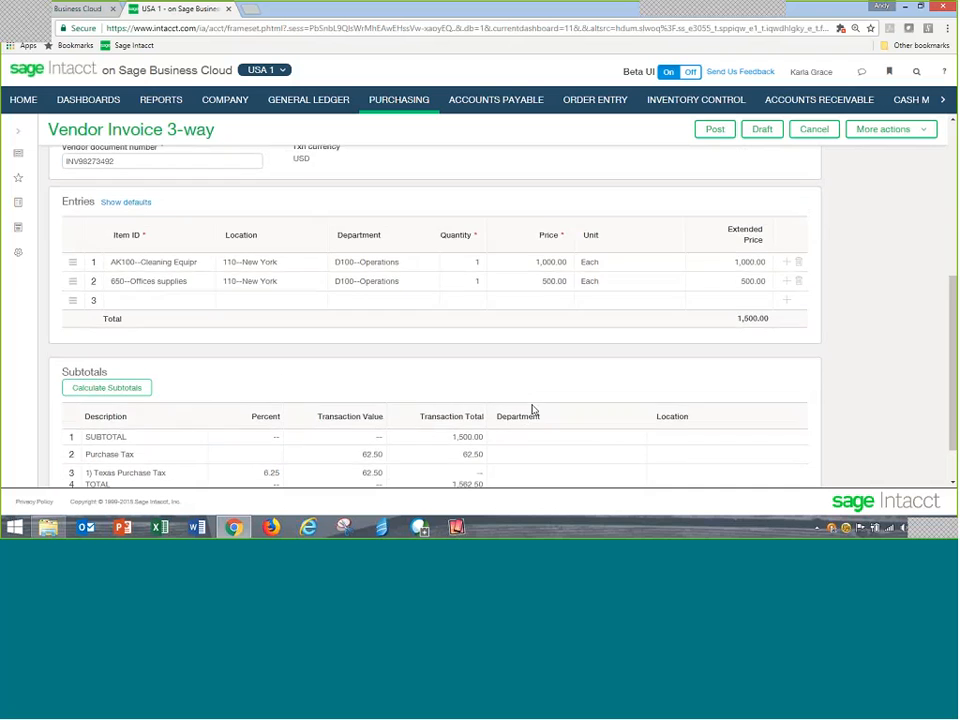
scroll(533, 410, up, 3)
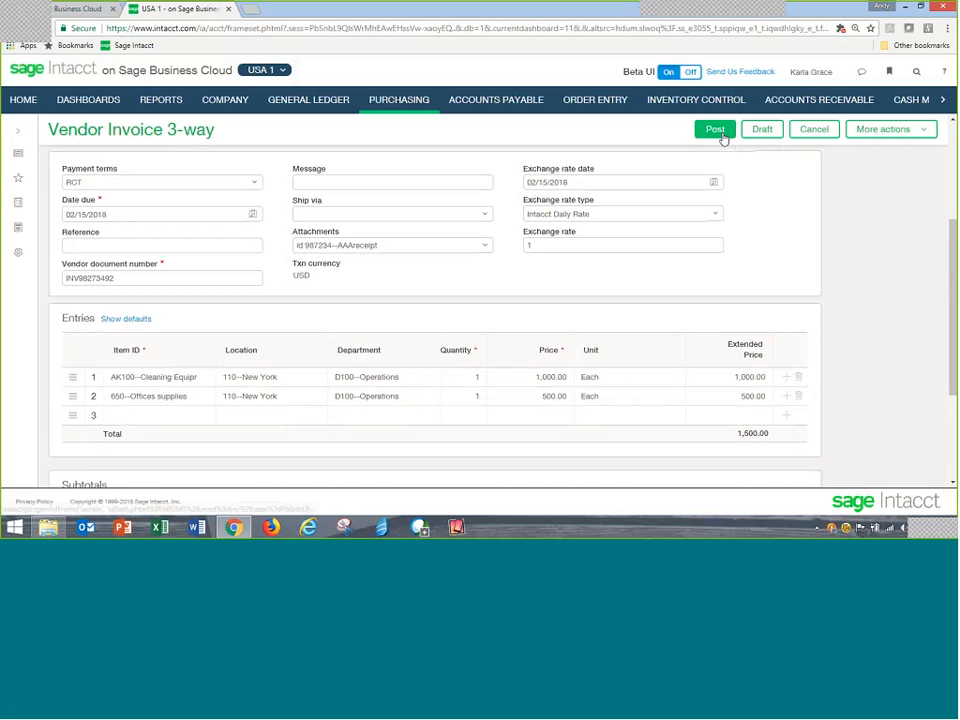
click(716, 131)
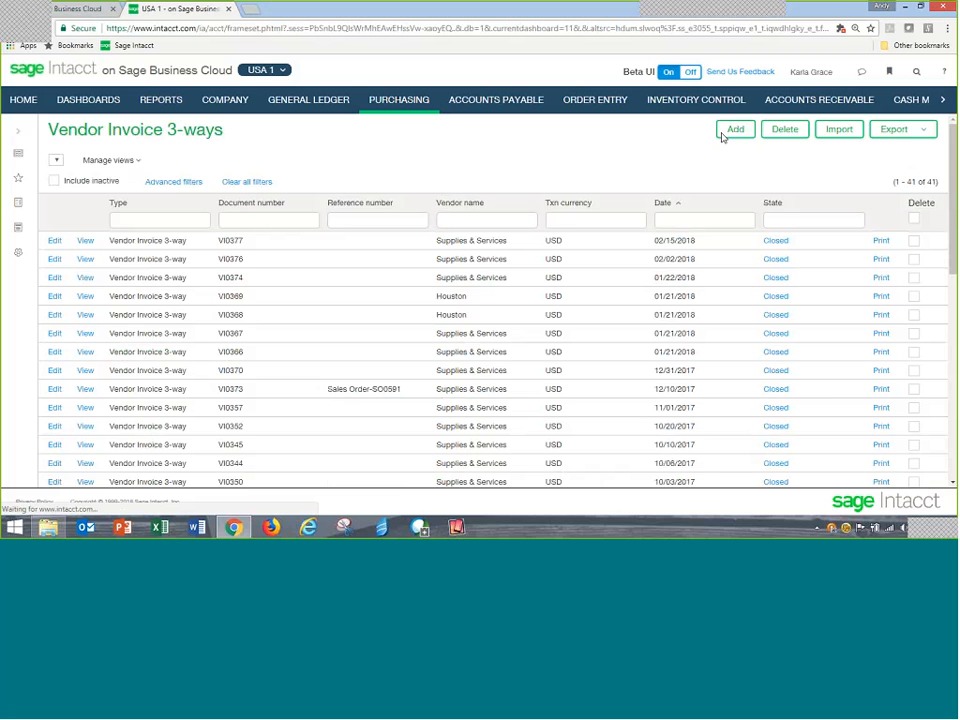
- Open the 02/15/2018 Supplies & Services vendor invoice and examine the PO Receiver and Purchase Order linked in its history
click(54, 241)
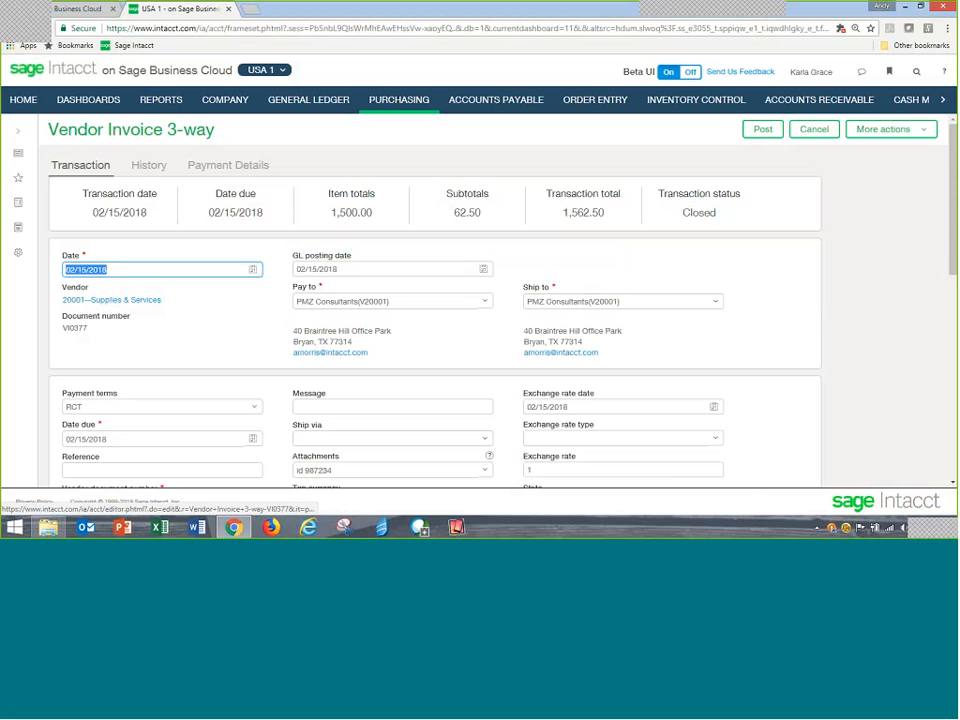
click(152, 167)
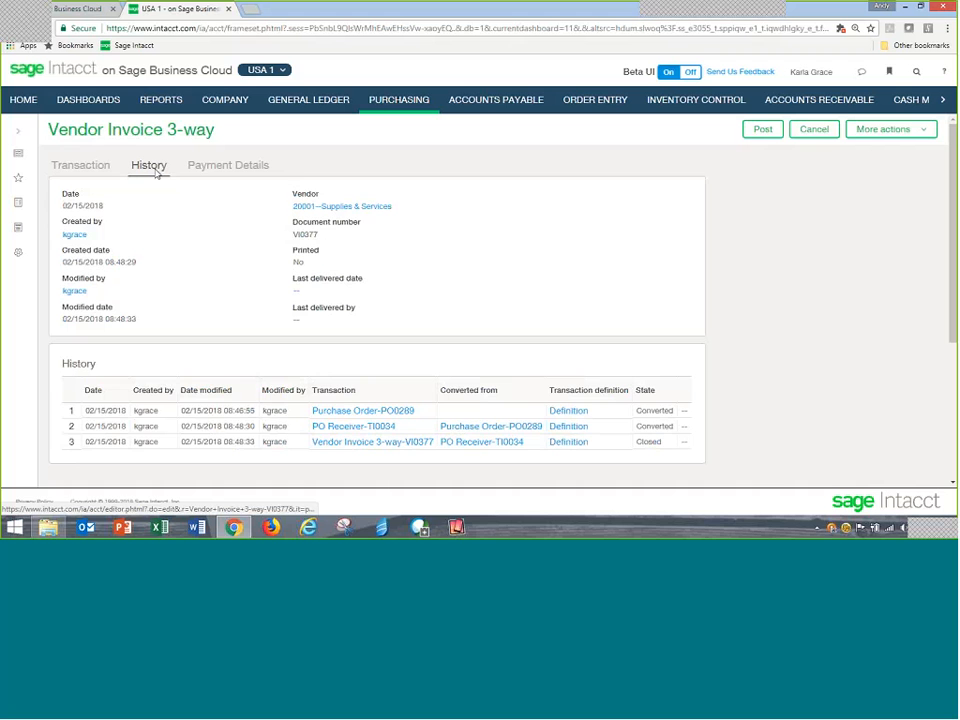
click(351, 428)
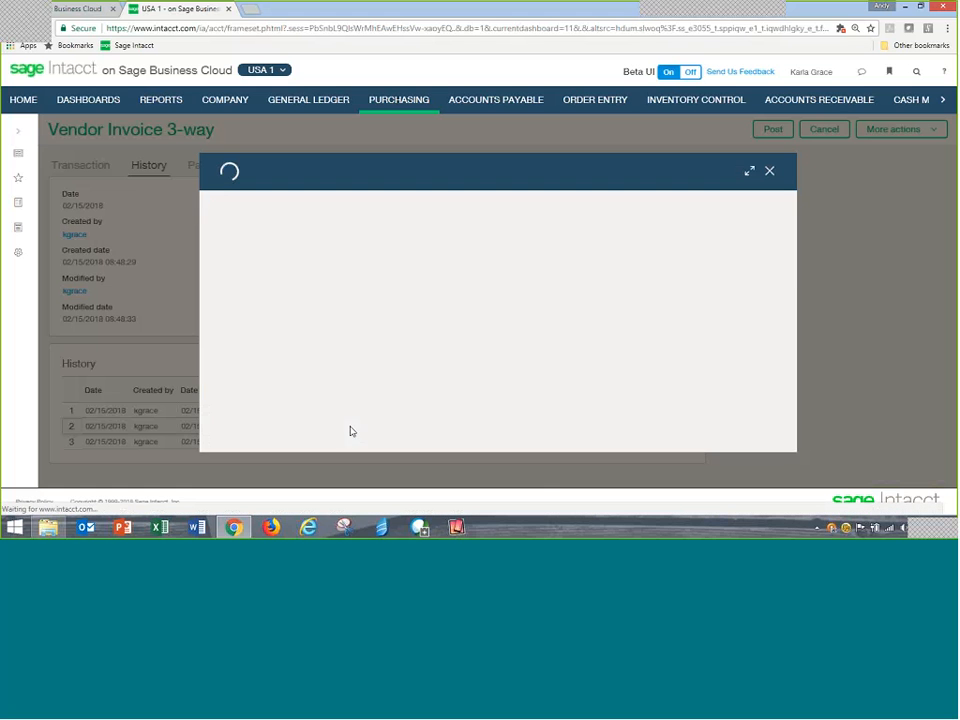
scroll(602, 379, down, 5)
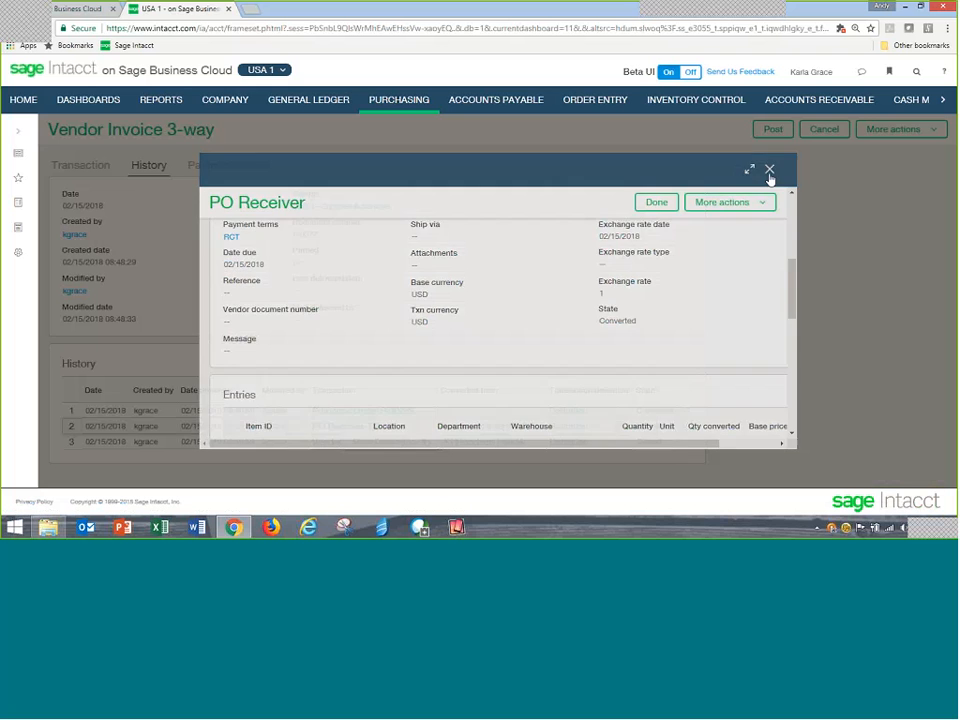
click(769, 170)
click(333, 411)
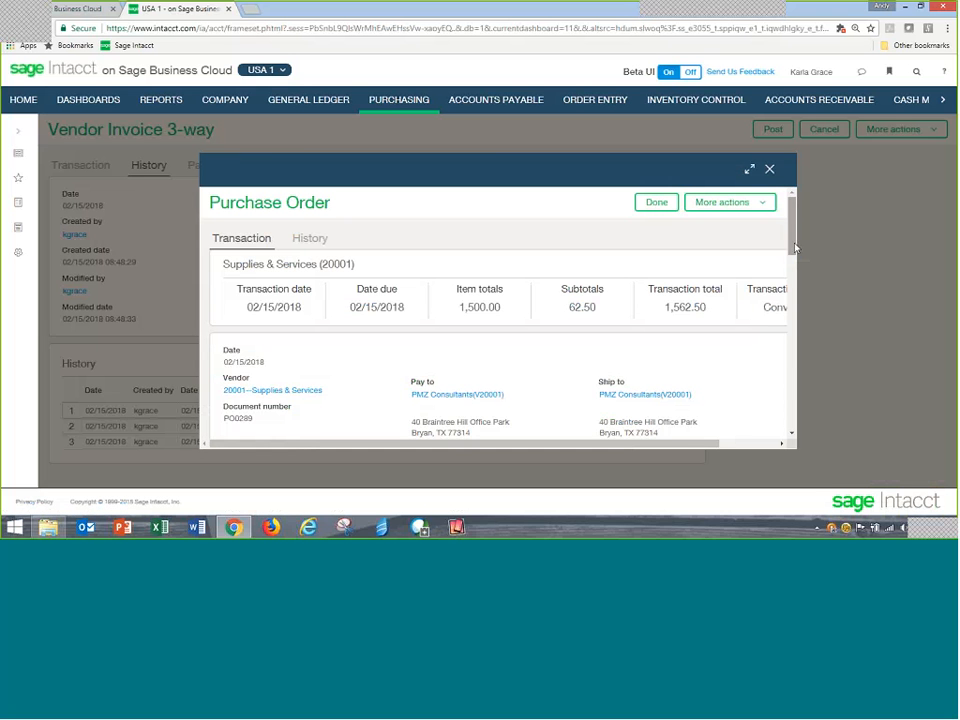
drag(795, 247, 793, 207)
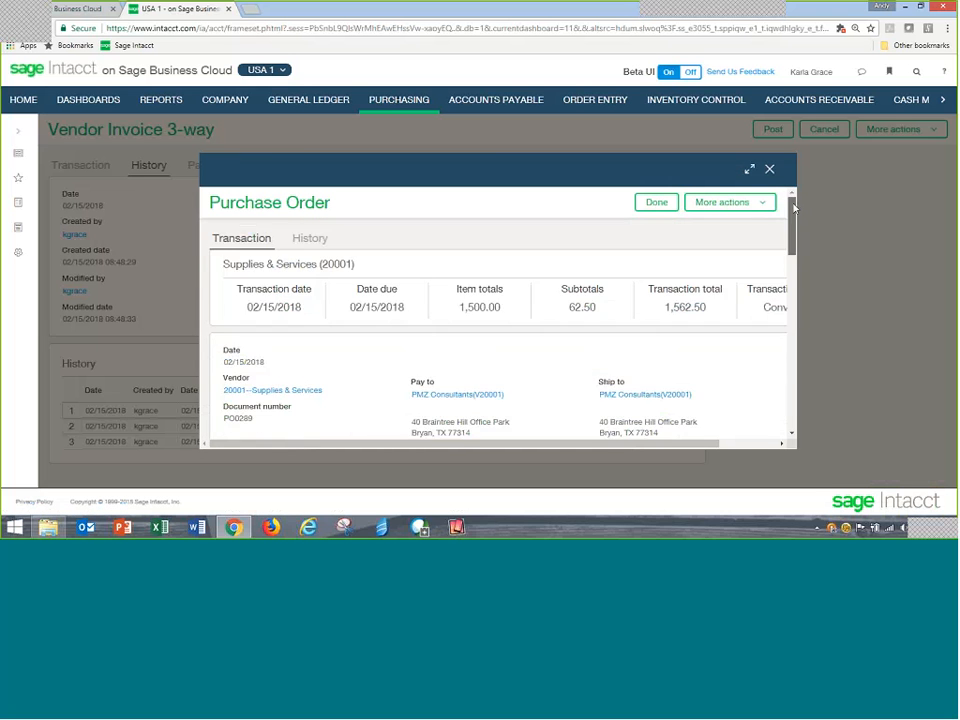
click(770, 172)
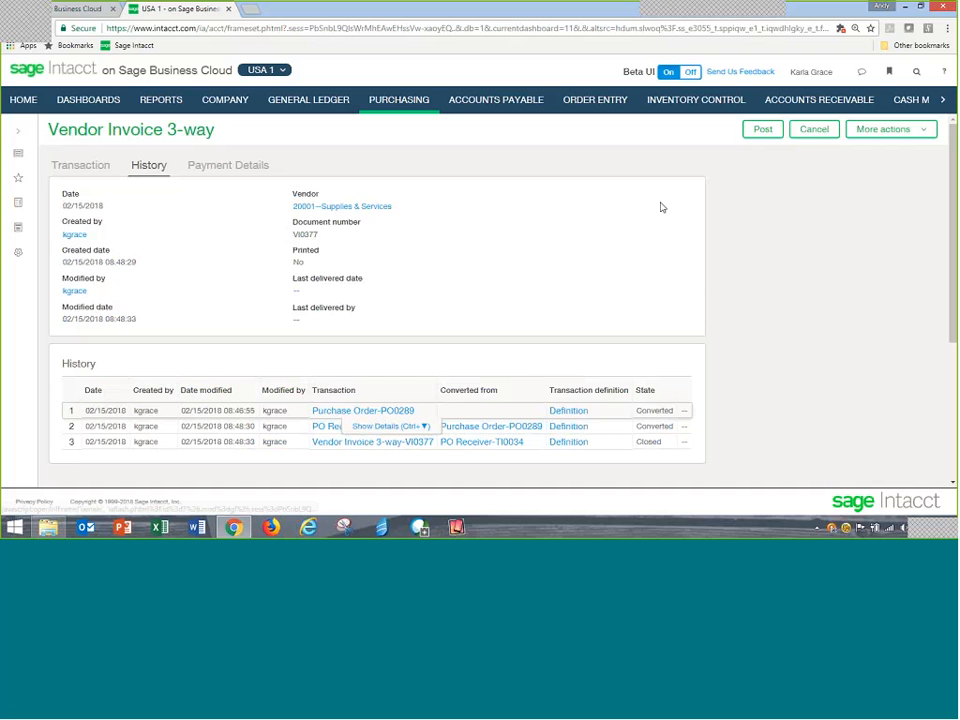
- Leave the invoice and run the General Ledger Report with start and end dates of 02/15/2018
click(289, 100)
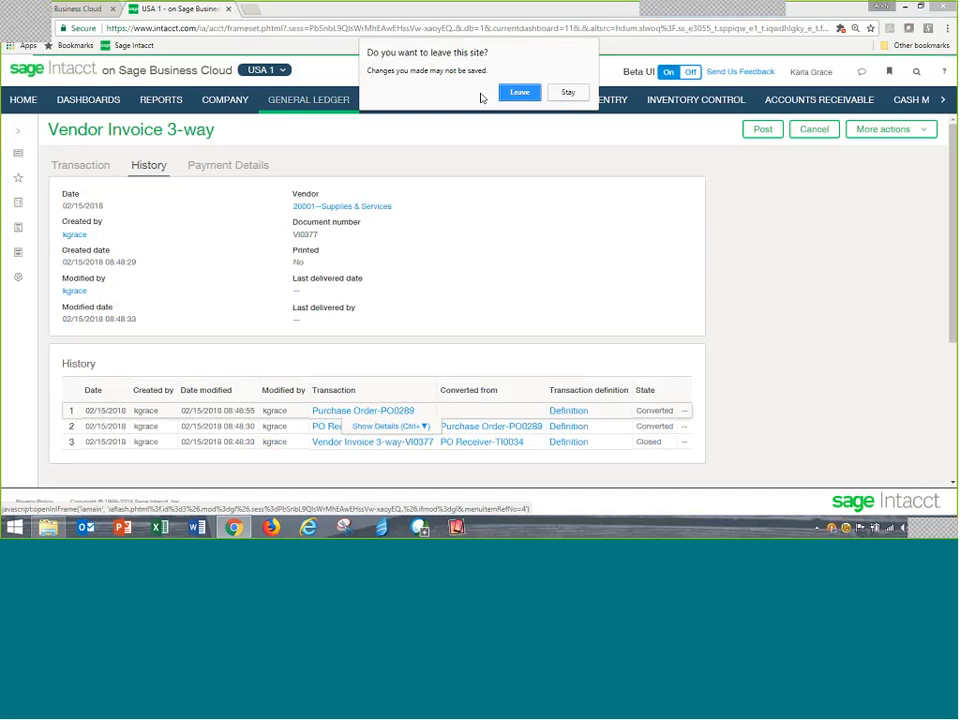
click(519, 92)
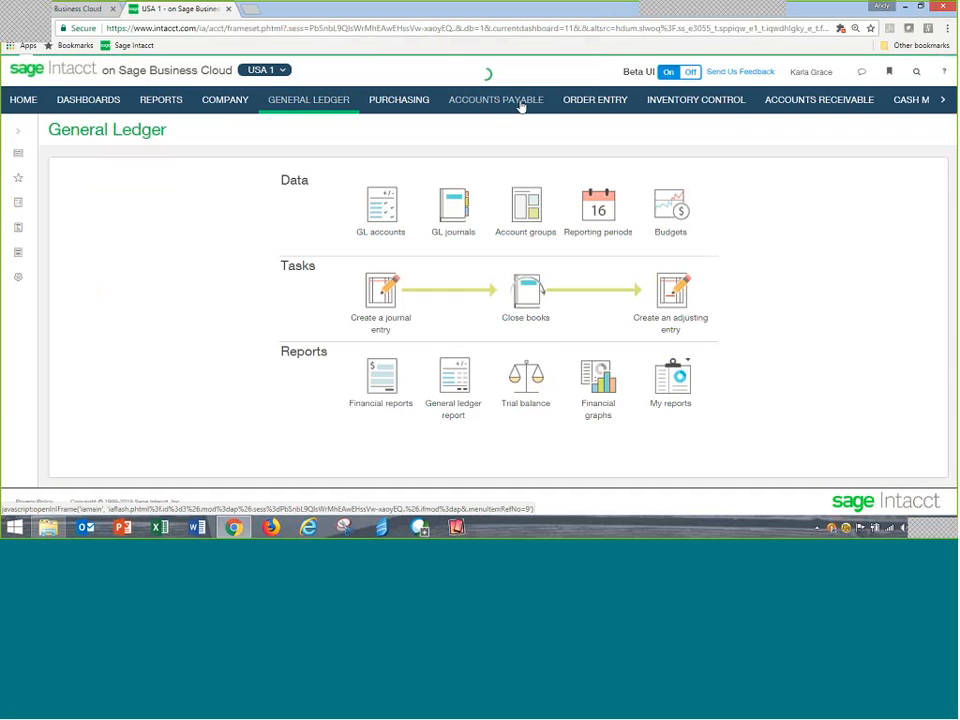
click(459, 395)
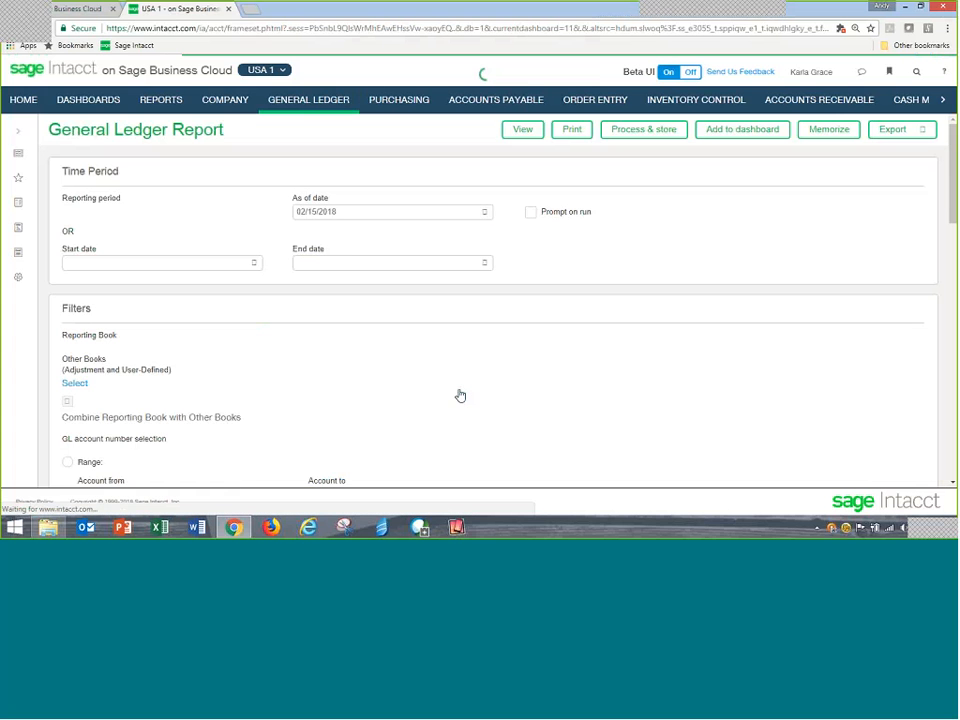
click(160, 263)
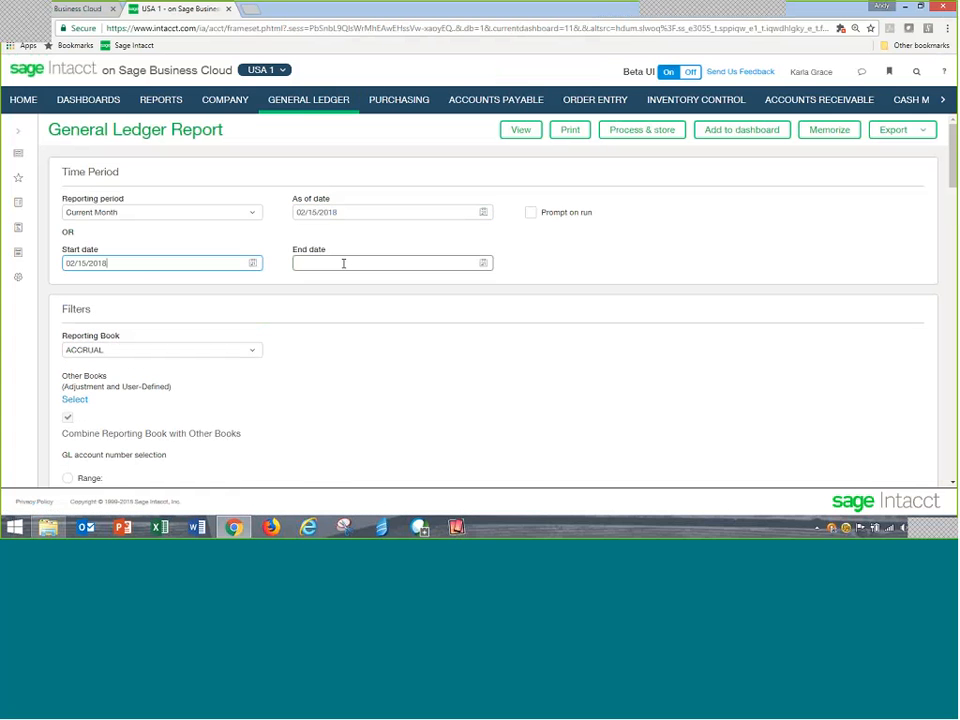
click(343, 263)
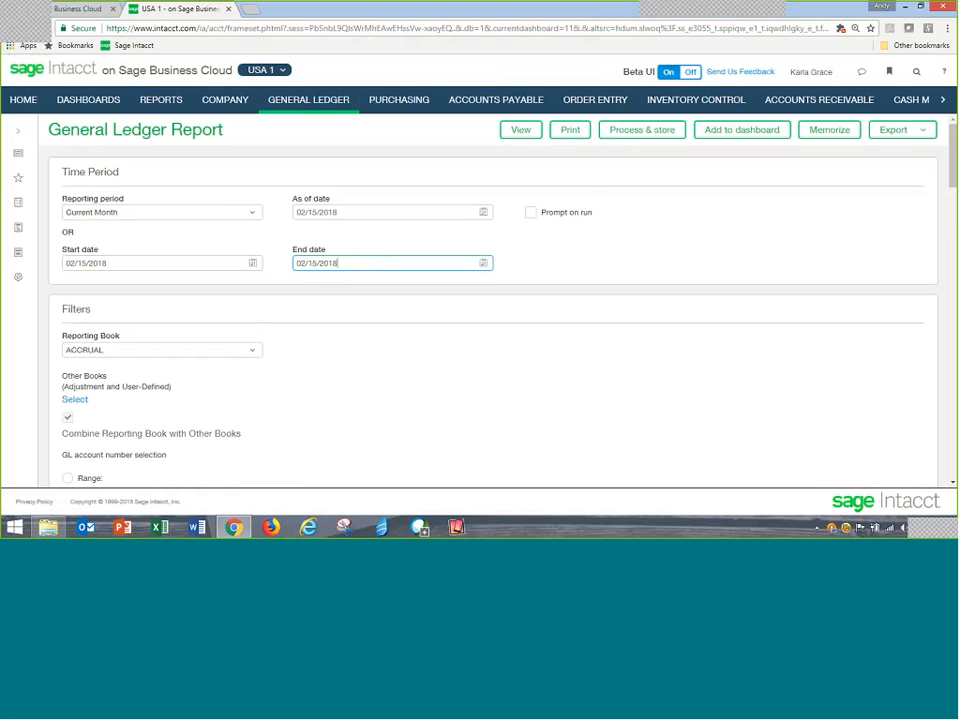
click(512, 134)
click(515, 159)
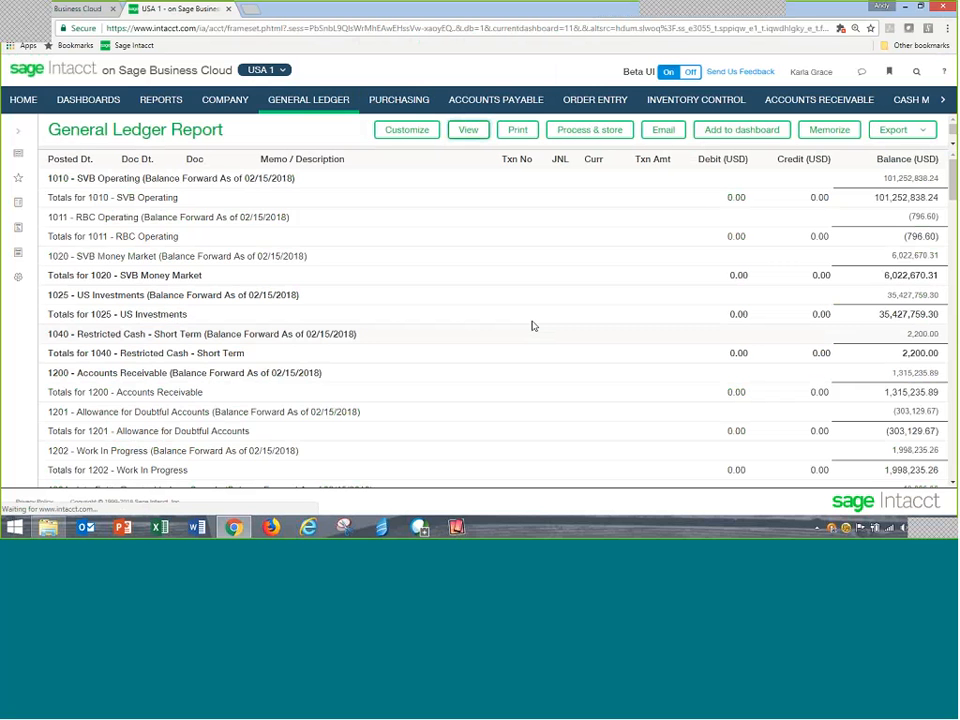
scroll(530, 324, down, 5)
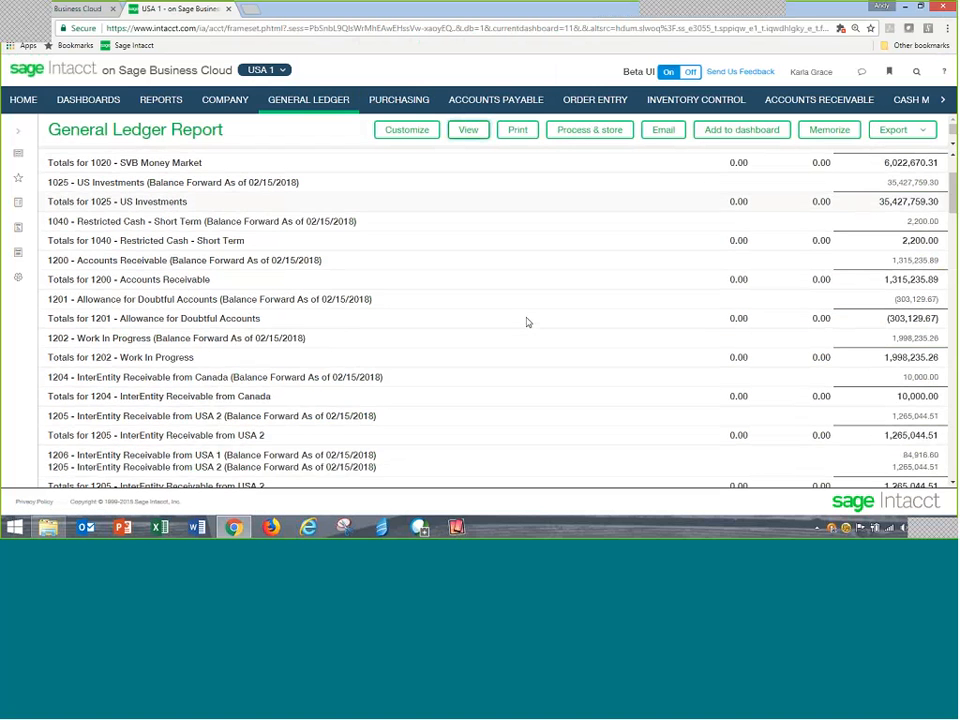
- Examine the report's 02/15/2018 postings to Inventory, Accounts Payable, Accrued Not Vouchered, Sales and Use Tax Cost, and Office Supplies
scroll(528, 322, down, 3)
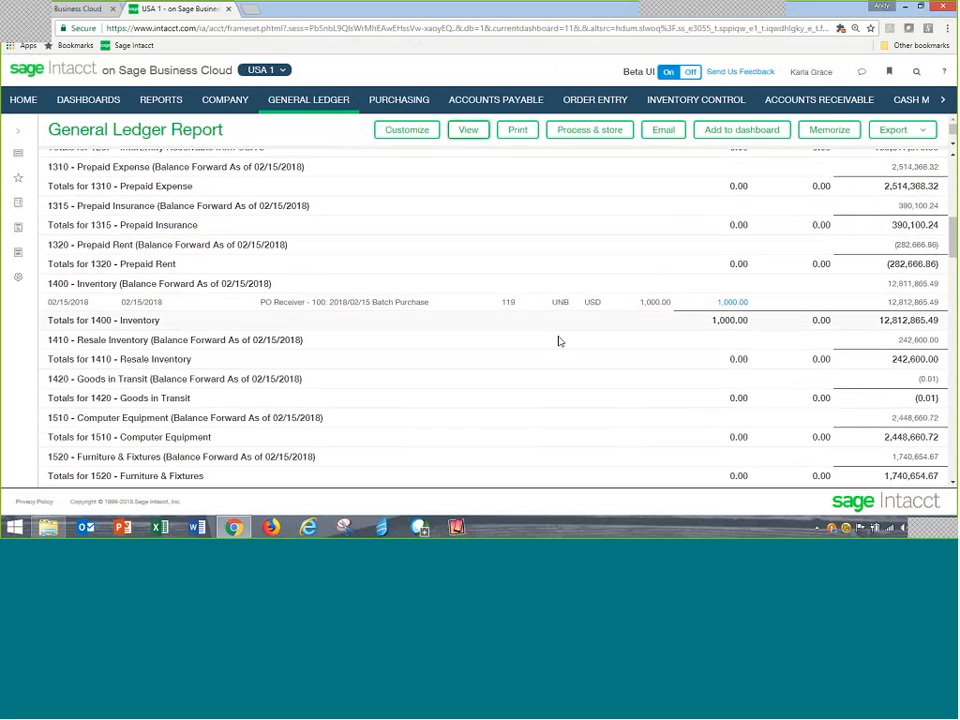
scroll(588, 362, down, 10)
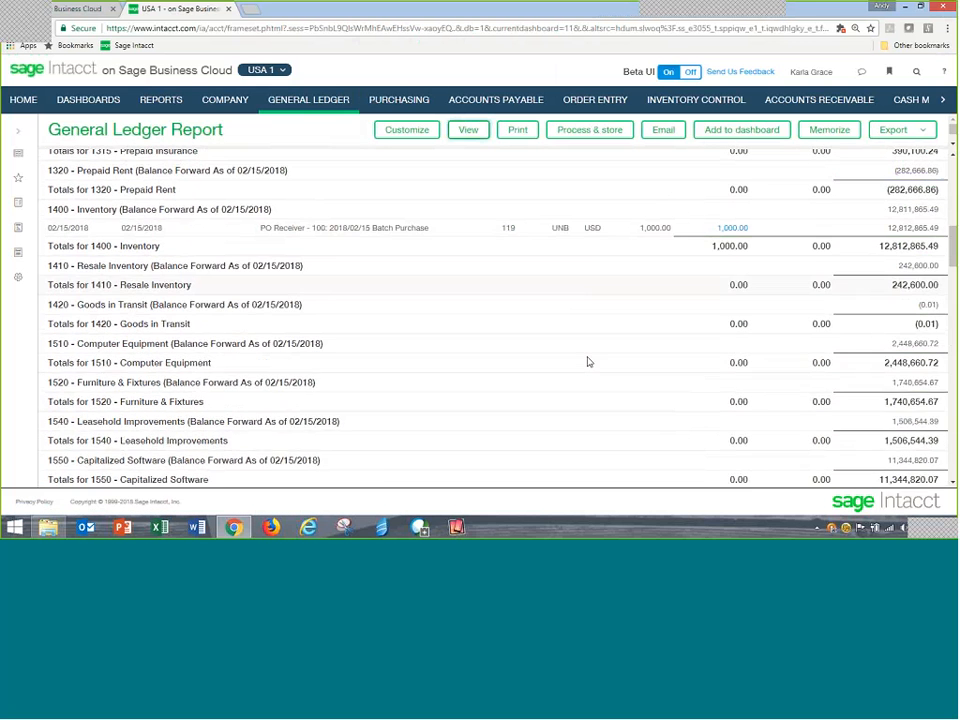
scroll(588, 362, down, 10)
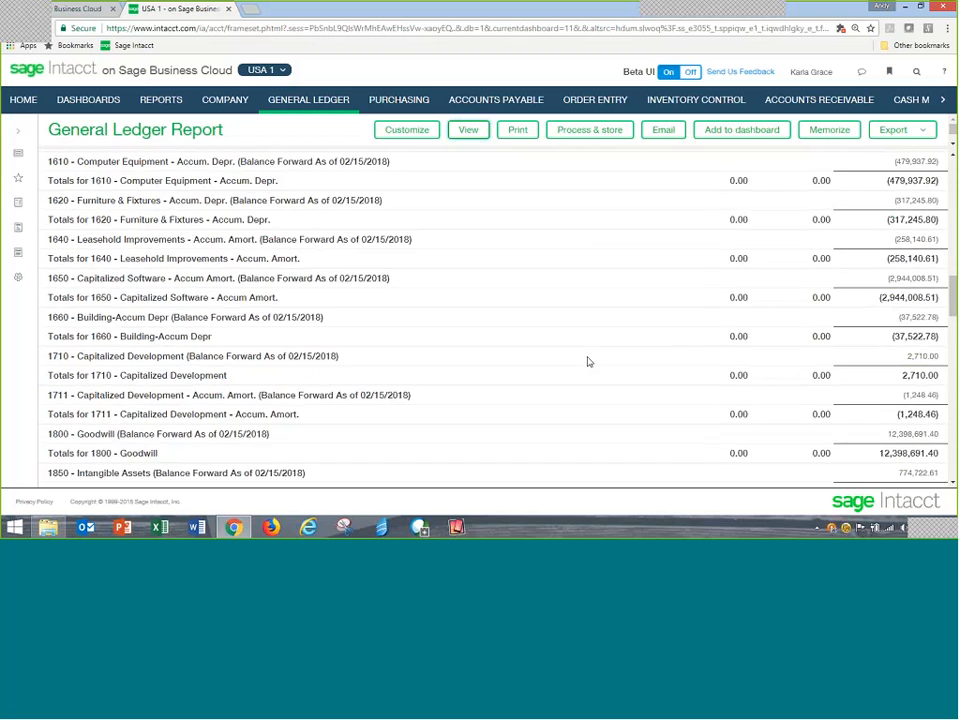
scroll(588, 362, up, 2)
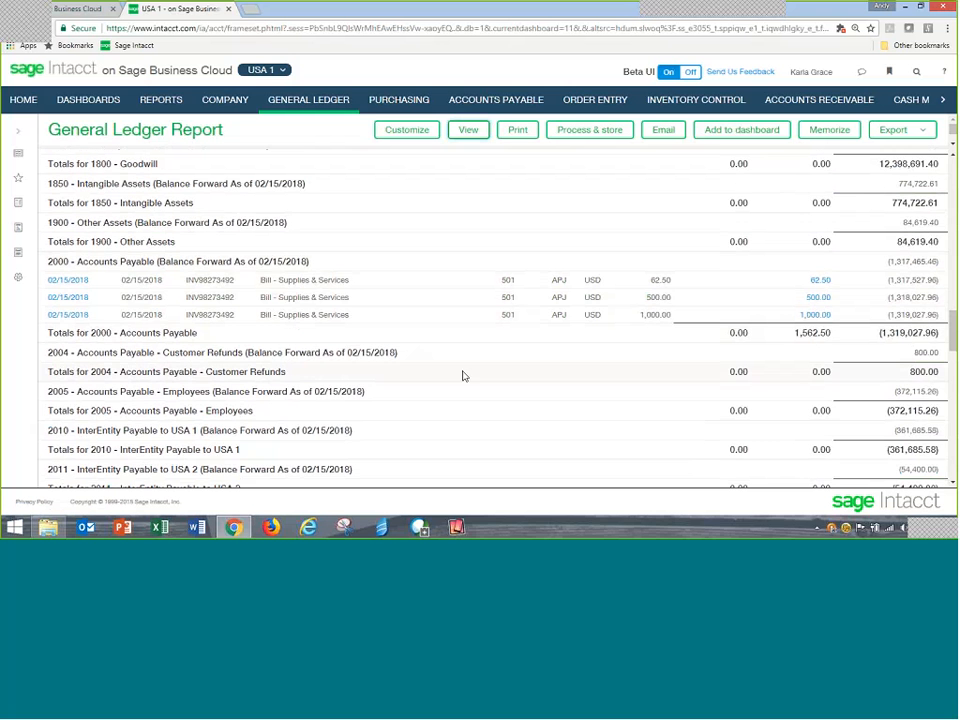
scroll(463, 376, down, 10)
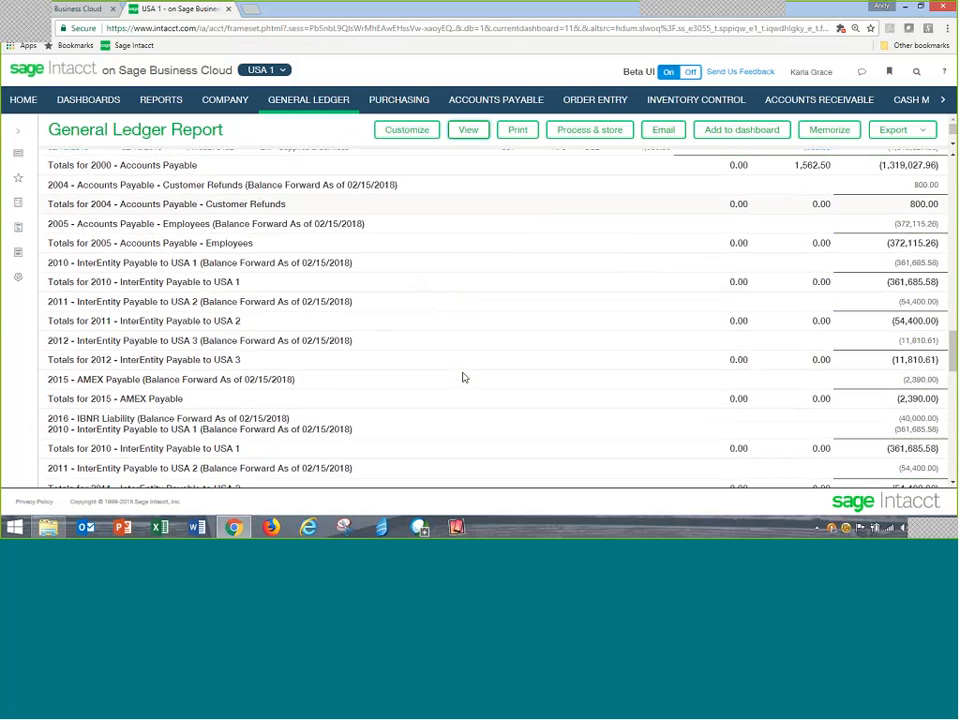
scroll(463, 376, down, 10)
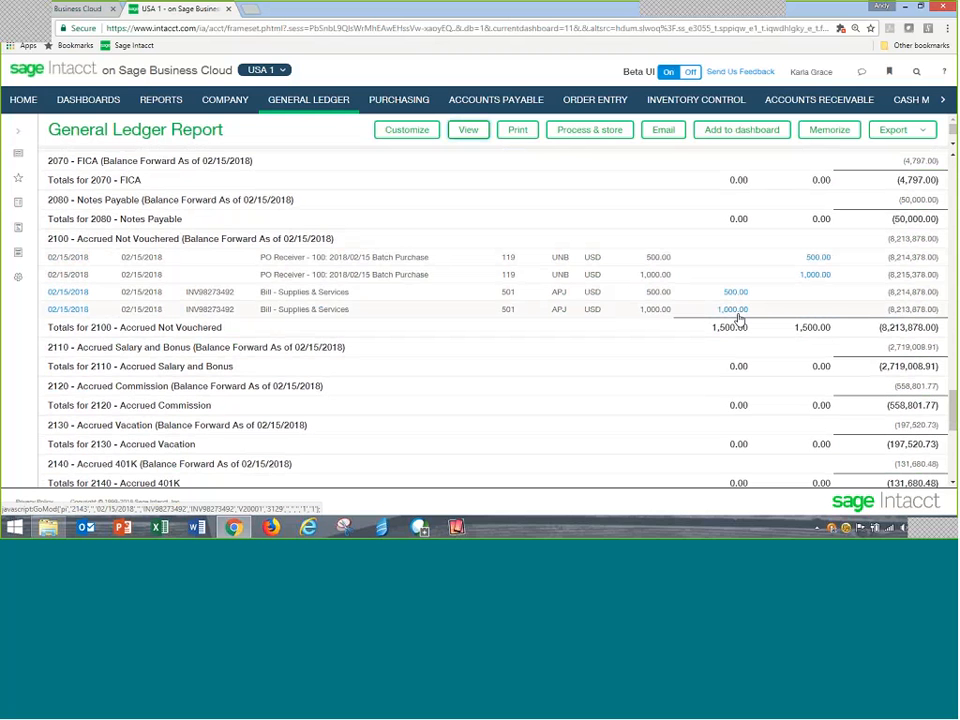
scroll(480, 369, down, 1)
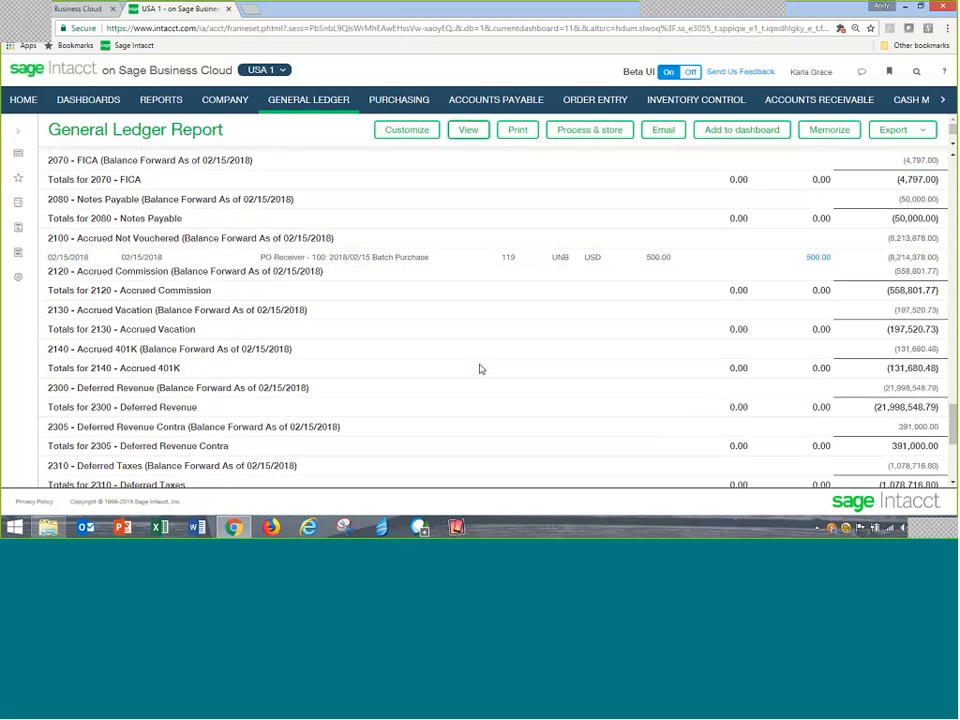
scroll(480, 369, down, 5)
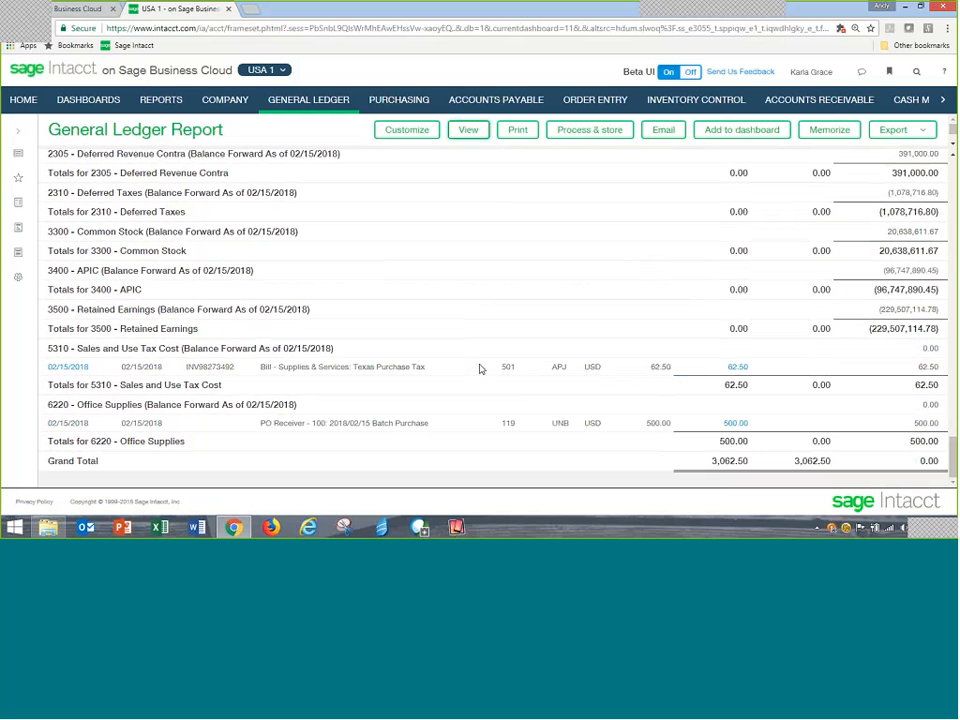
click(738, 371)
- Leave the report for the Purchasing overview and look over its tasks and reports
click(393, 100)
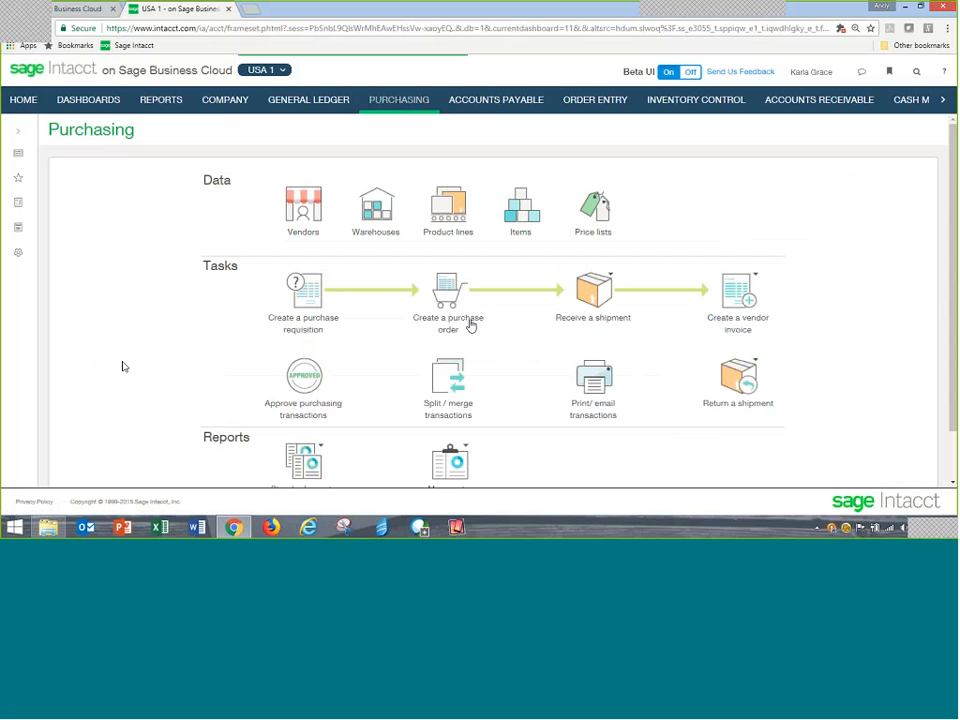
scroll(122, 364, down, 2)
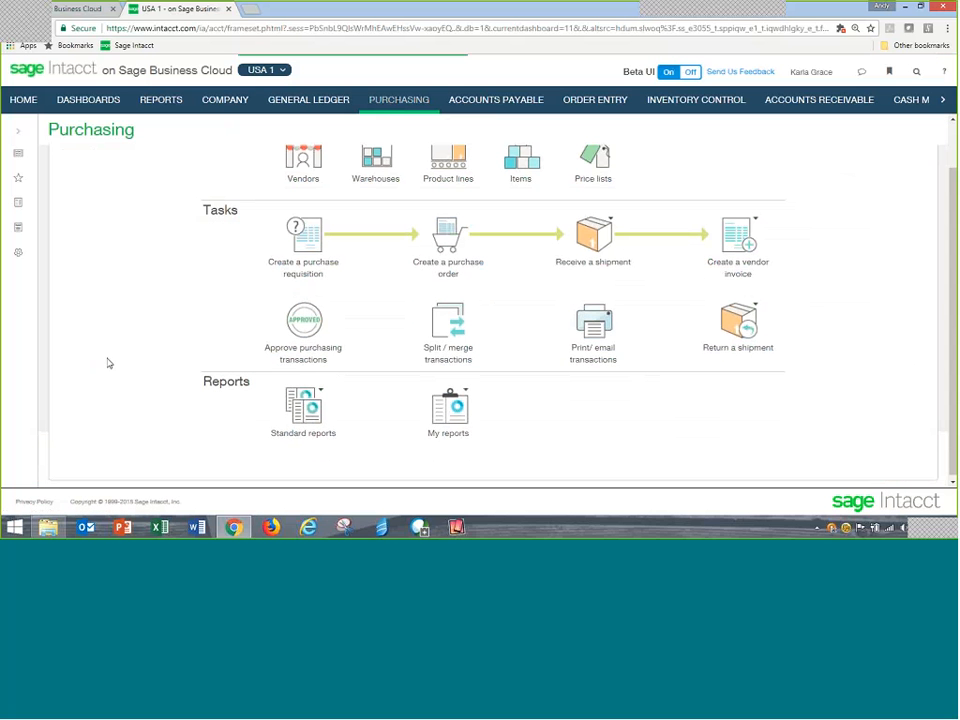